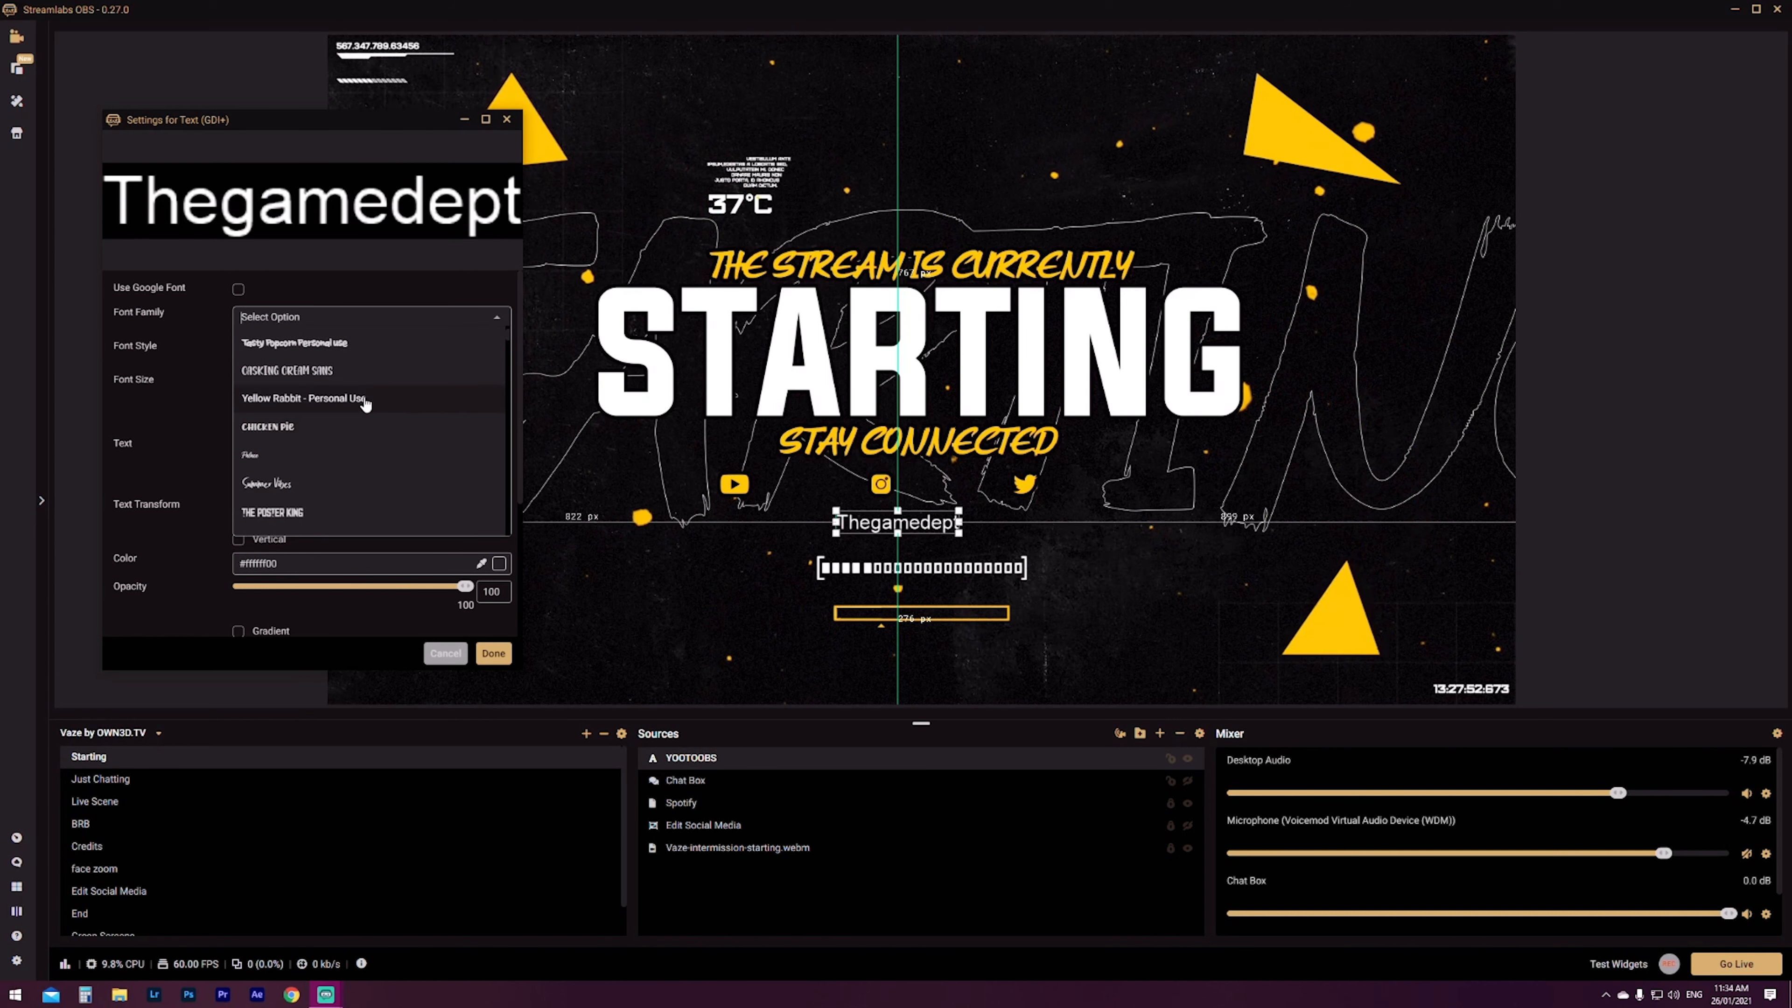
Set the Thegamedept text's font family to Tasty Popcorn Personal use in the text source settings
{"action": "left_click", "coordinate": [374, 344]}
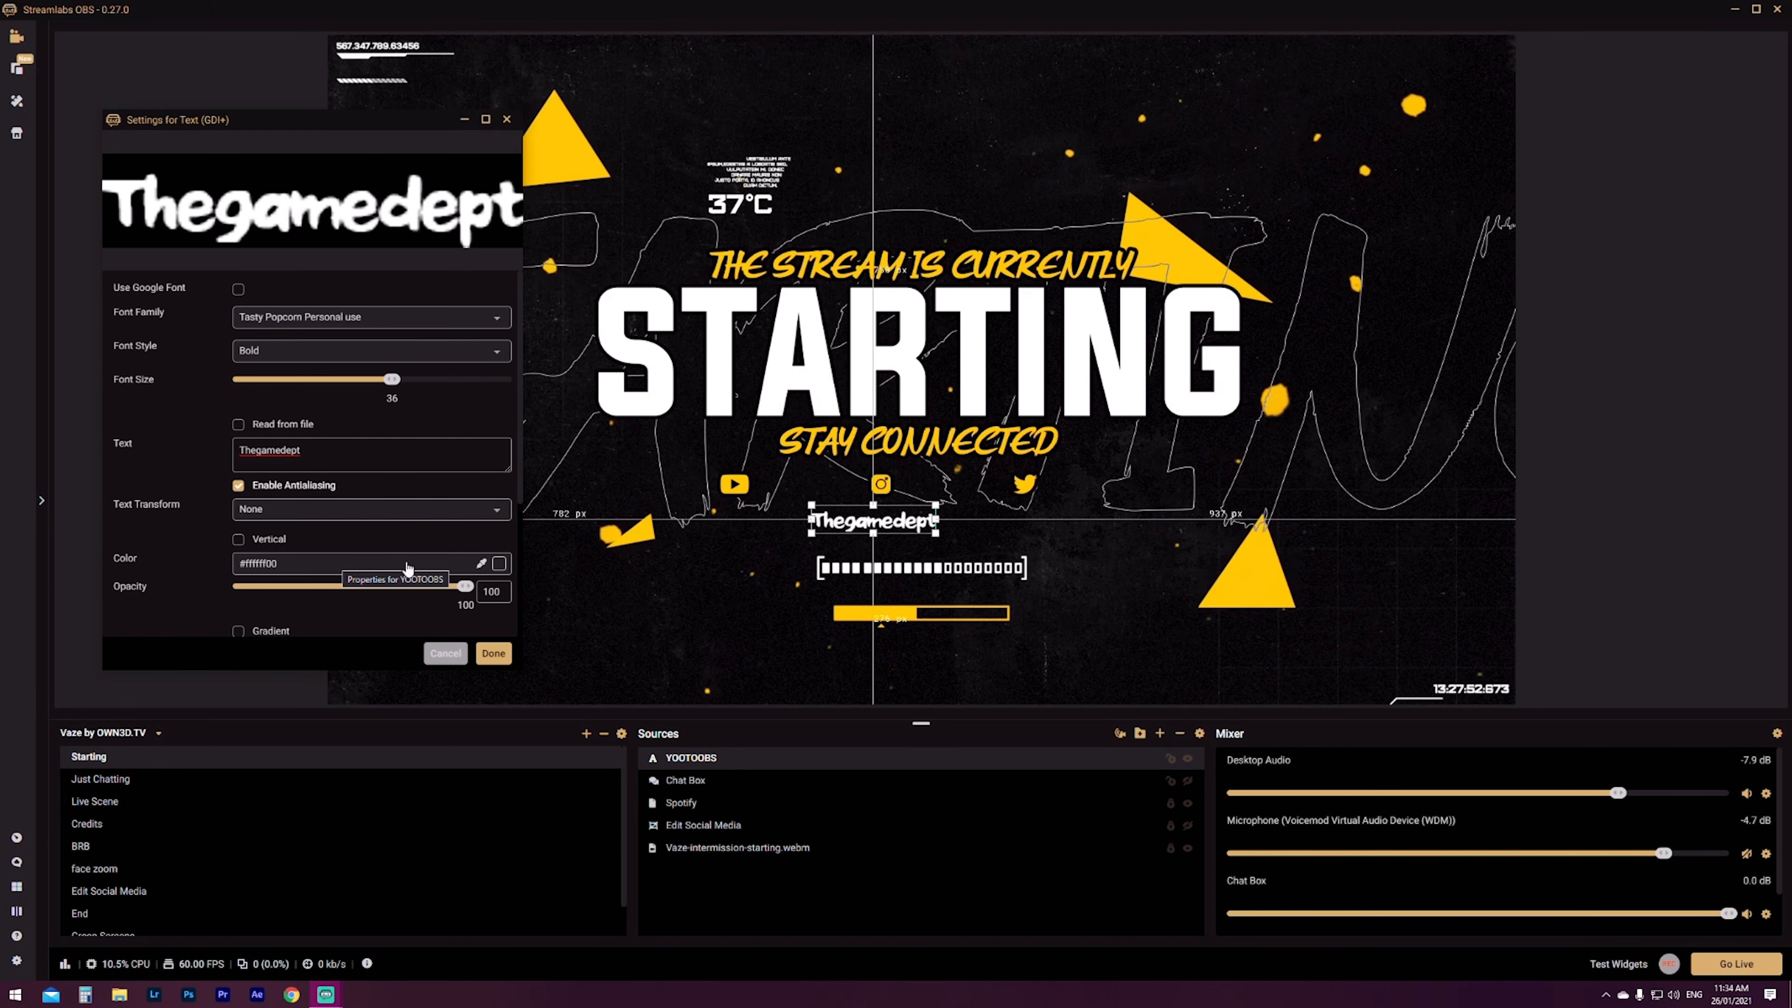
{"action": "scroll", "coordinate": [392, 549], "scroll_direction": "down", "scroll_amount": 5}
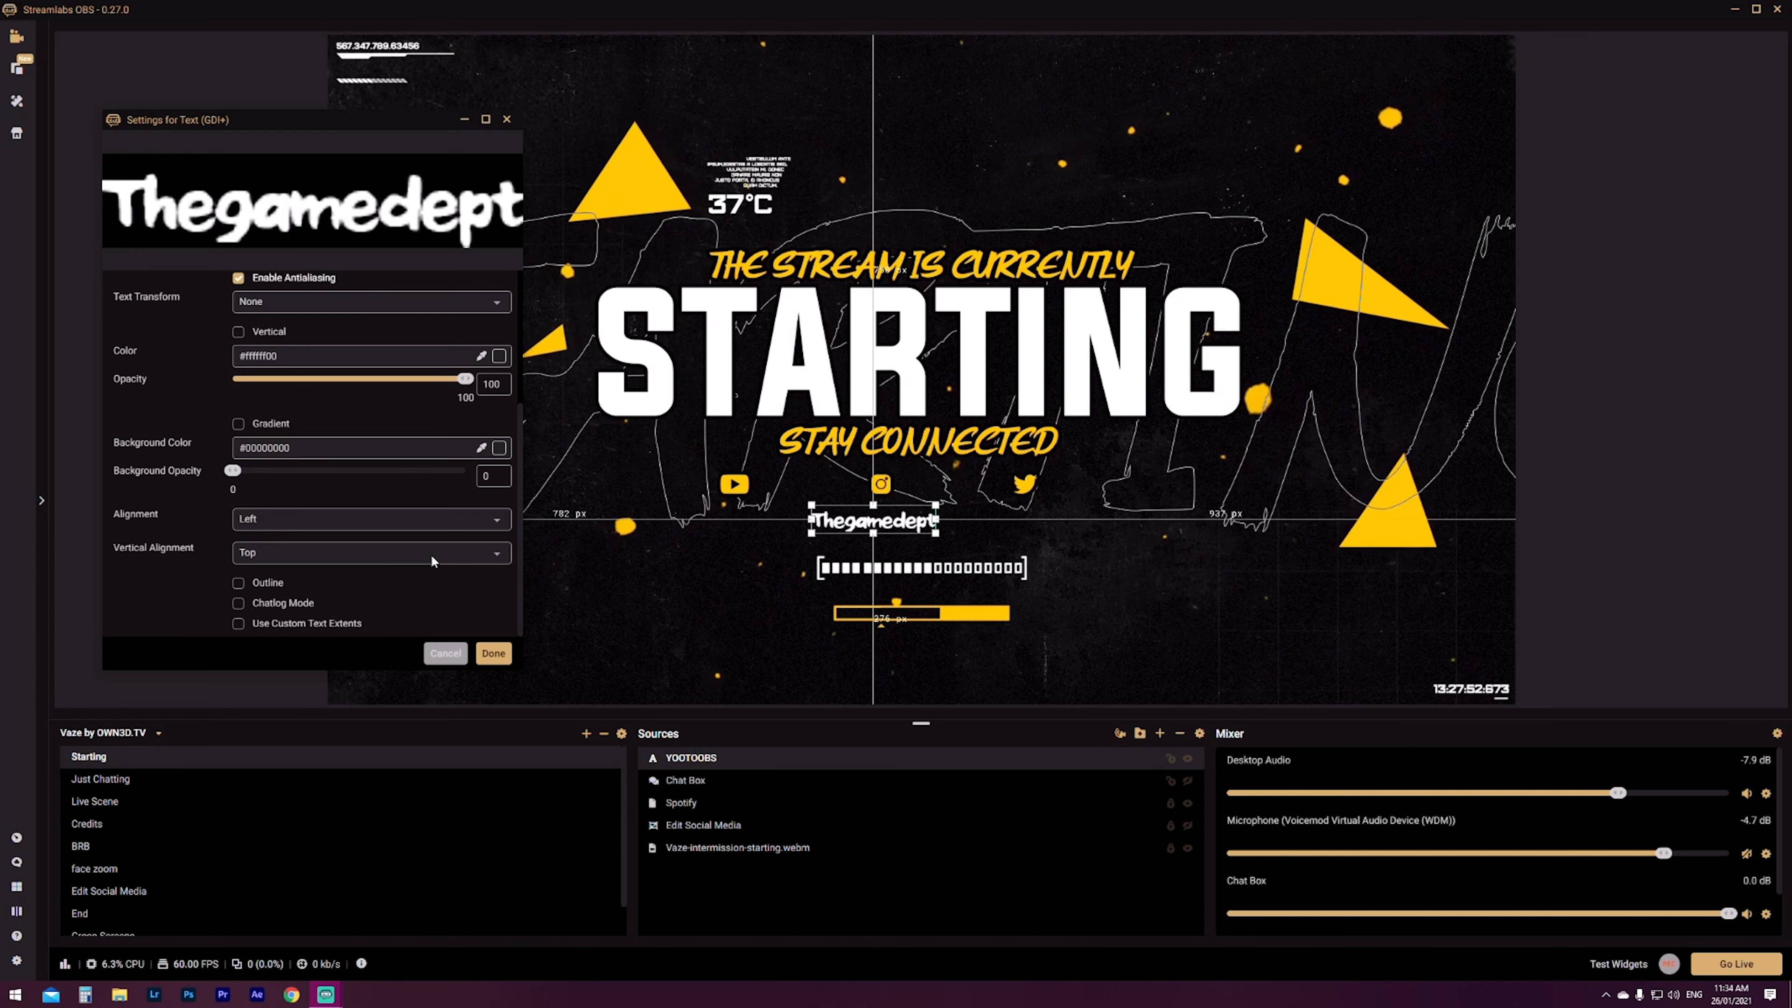
{"action": "scroll", "coordinate": [417, 434], "scroll_direction": "up", "scroll_amount": 5}
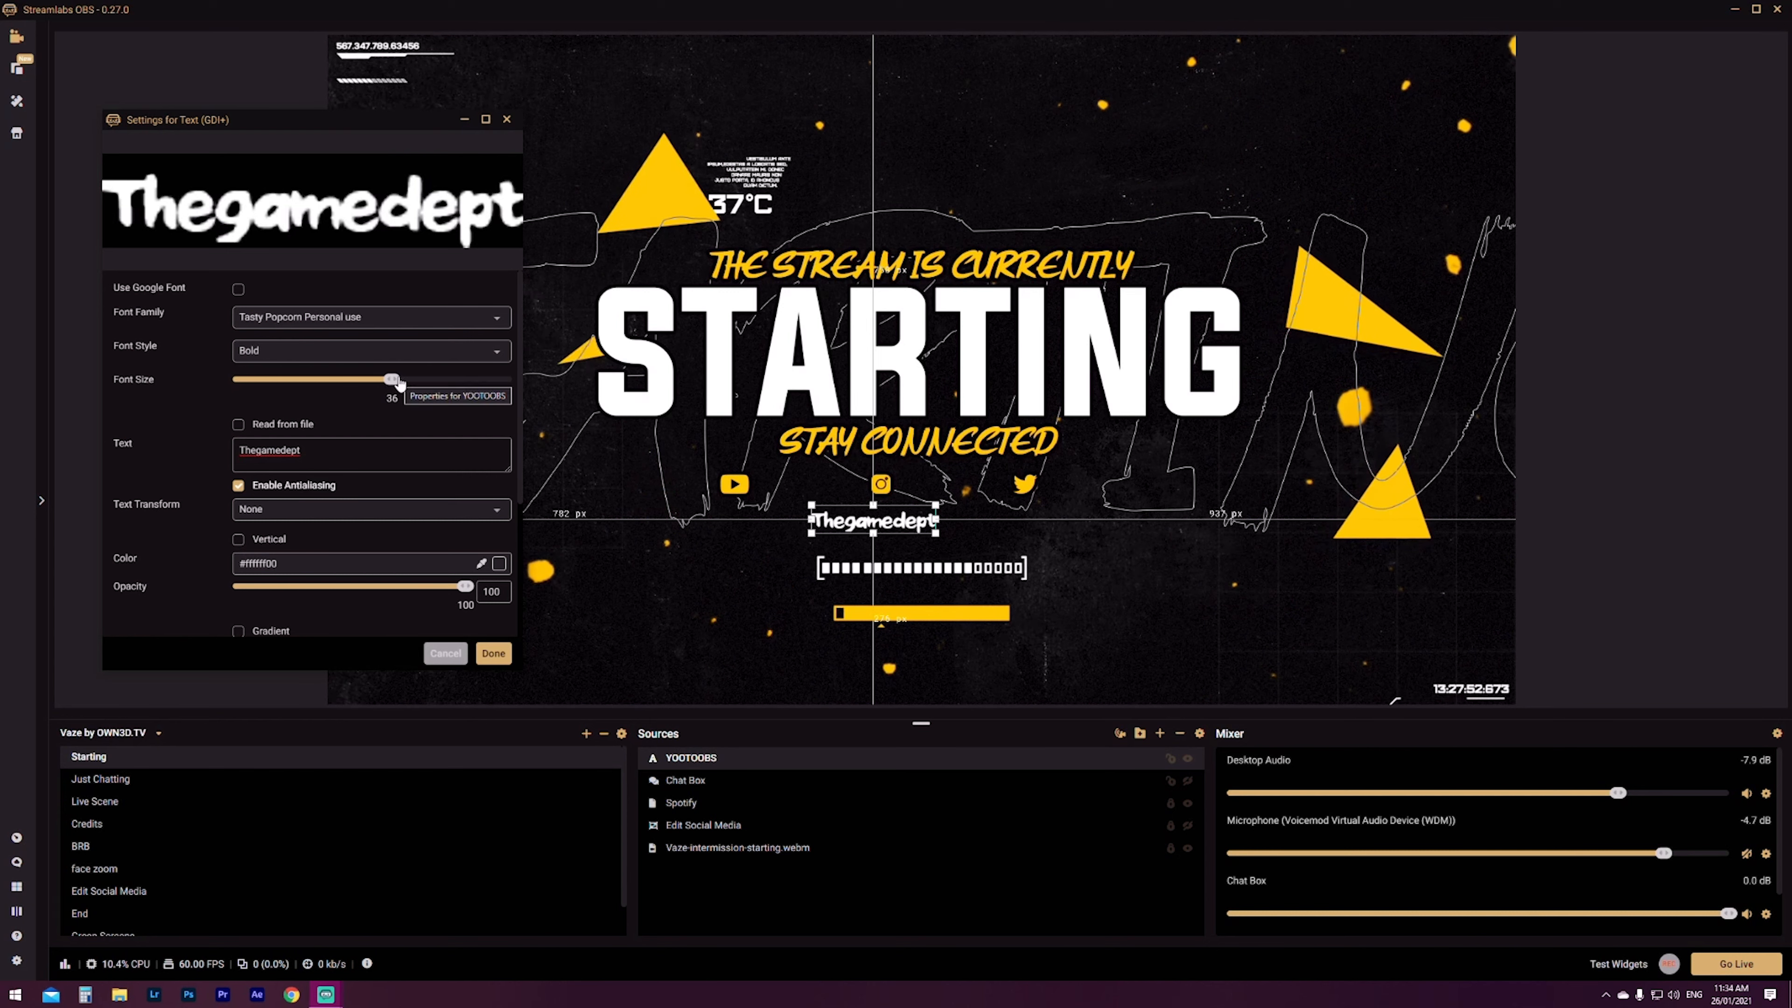
{"action": "left_click", "coordinate": [440, 351]}
{"action": "left_click", "coordinate": [403, 381]}
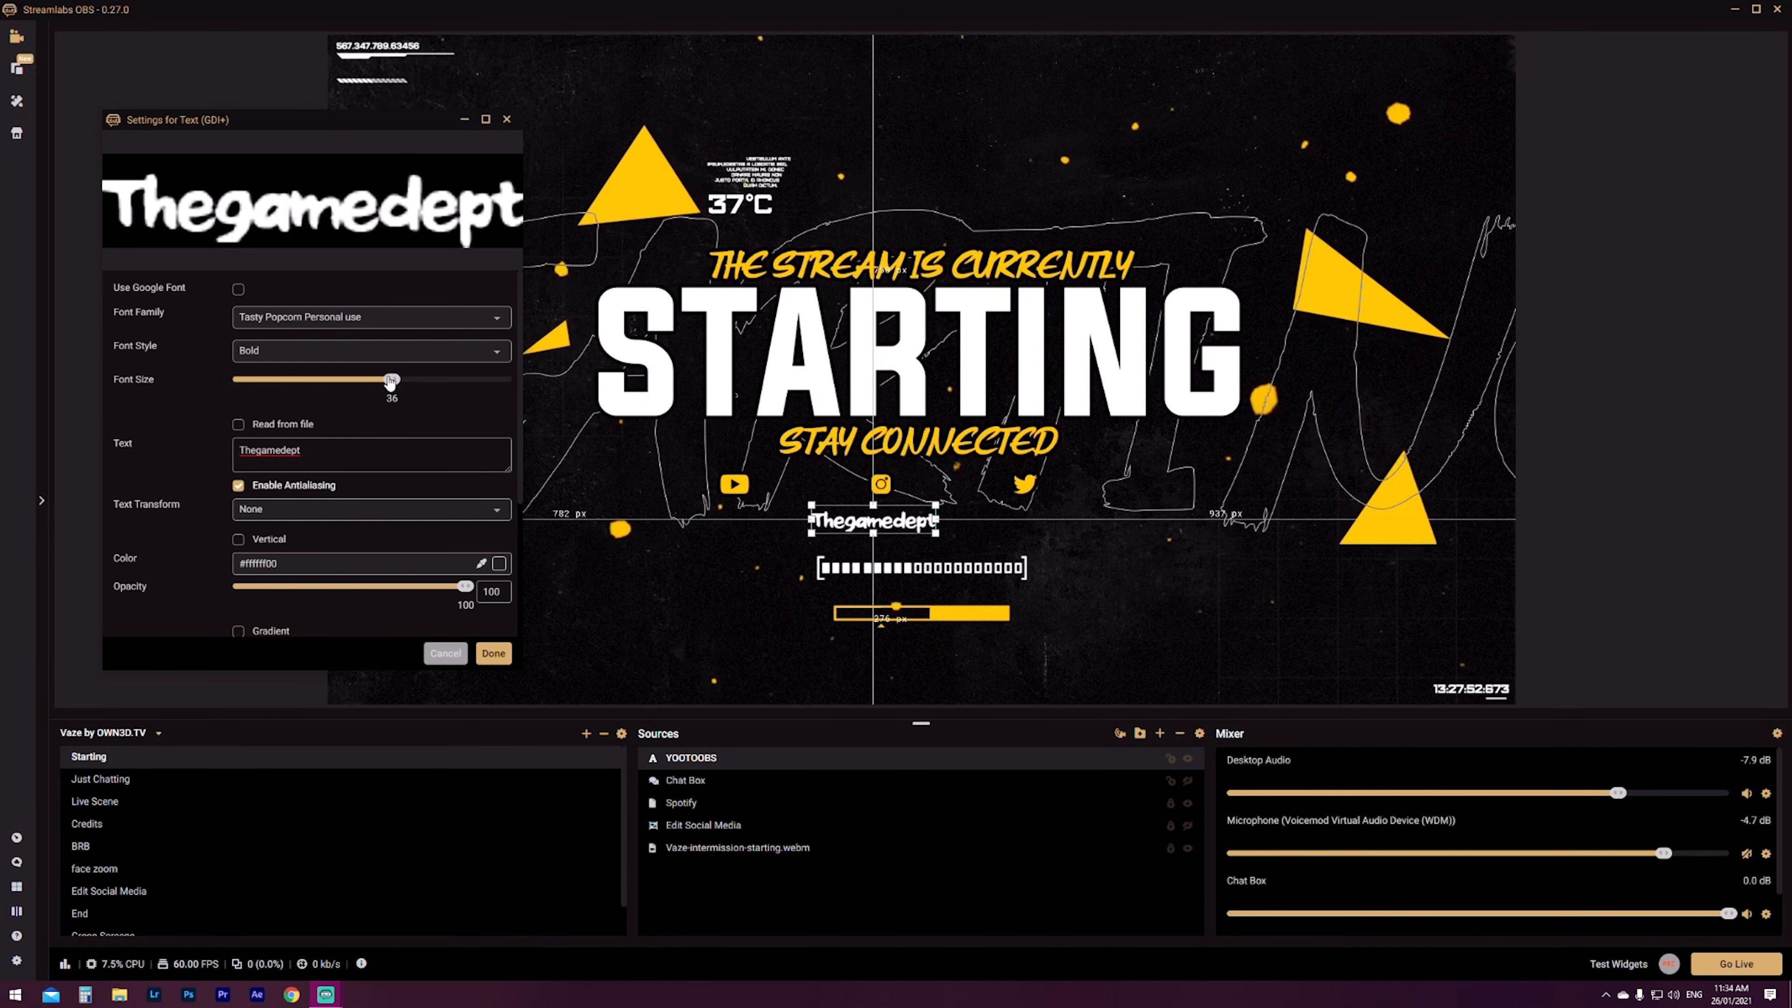
Try font sizes 64 and 12 for the Thegamedept text, scaling the size 12 version up on the canvas
{"action": "left_click_drag", "start_coordinate": [399, 380], "coordinate": [430, 382]}
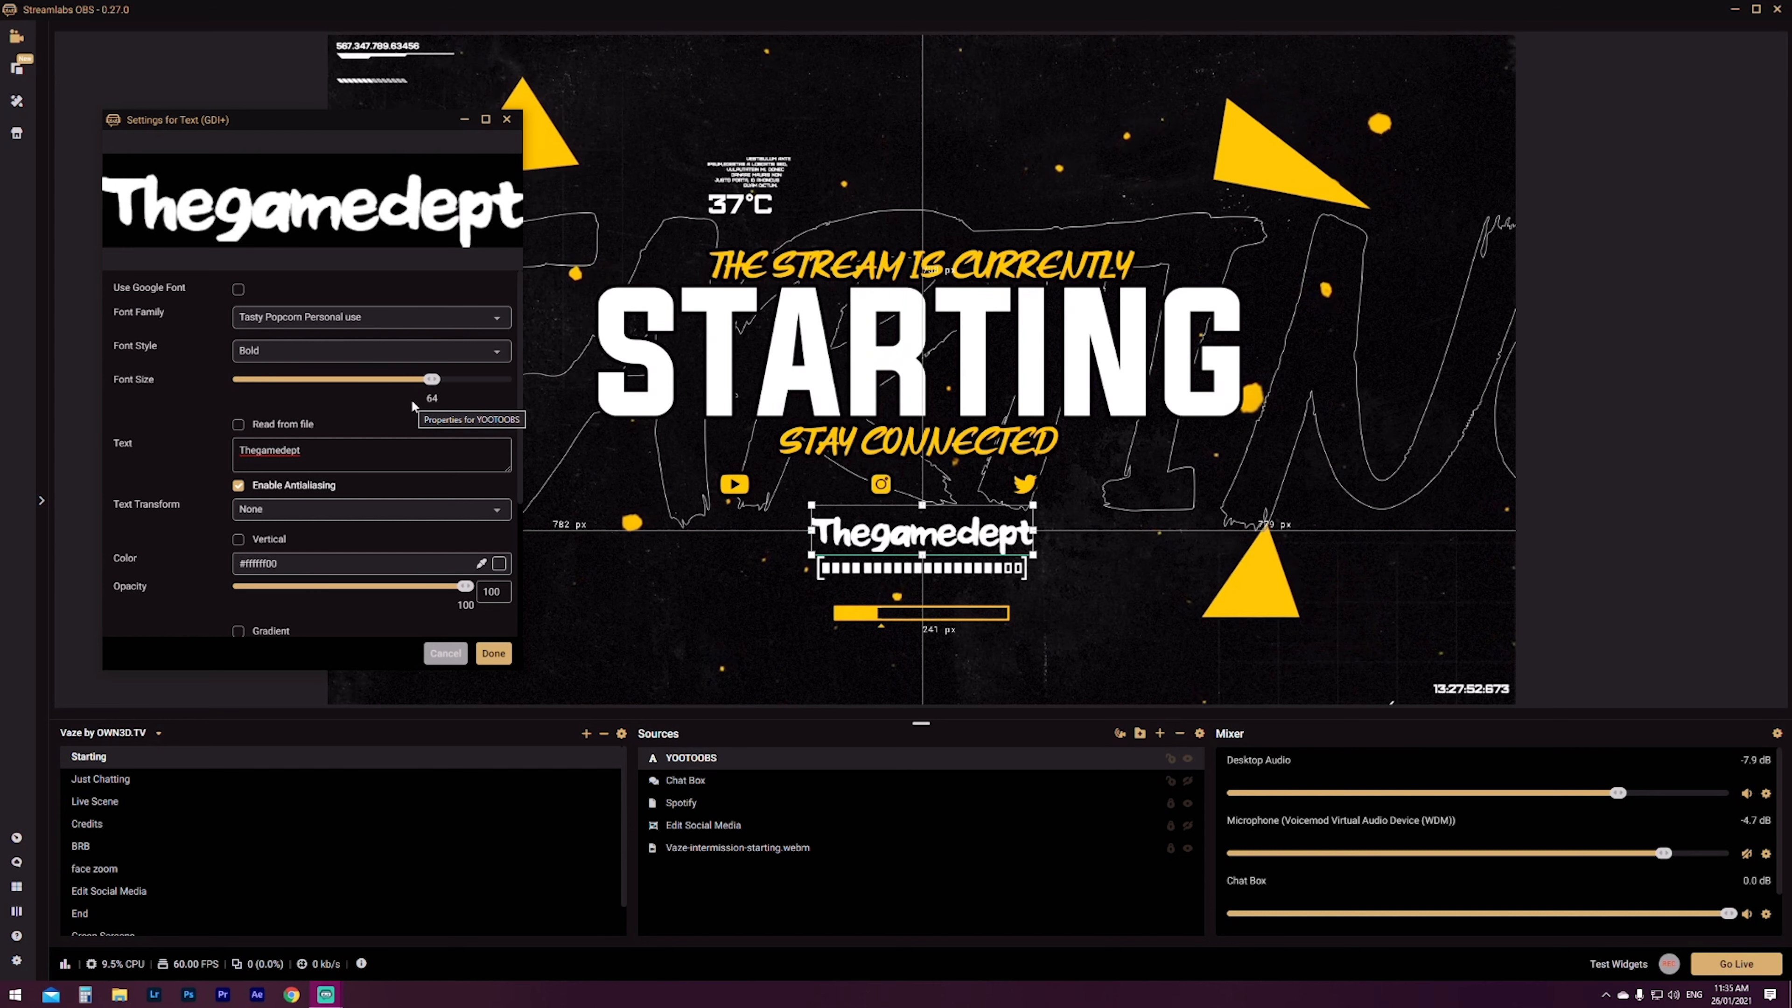
{"action": "left_click_drag", "start_coordinate": [432, 380], "coordinate": [285, 379]}
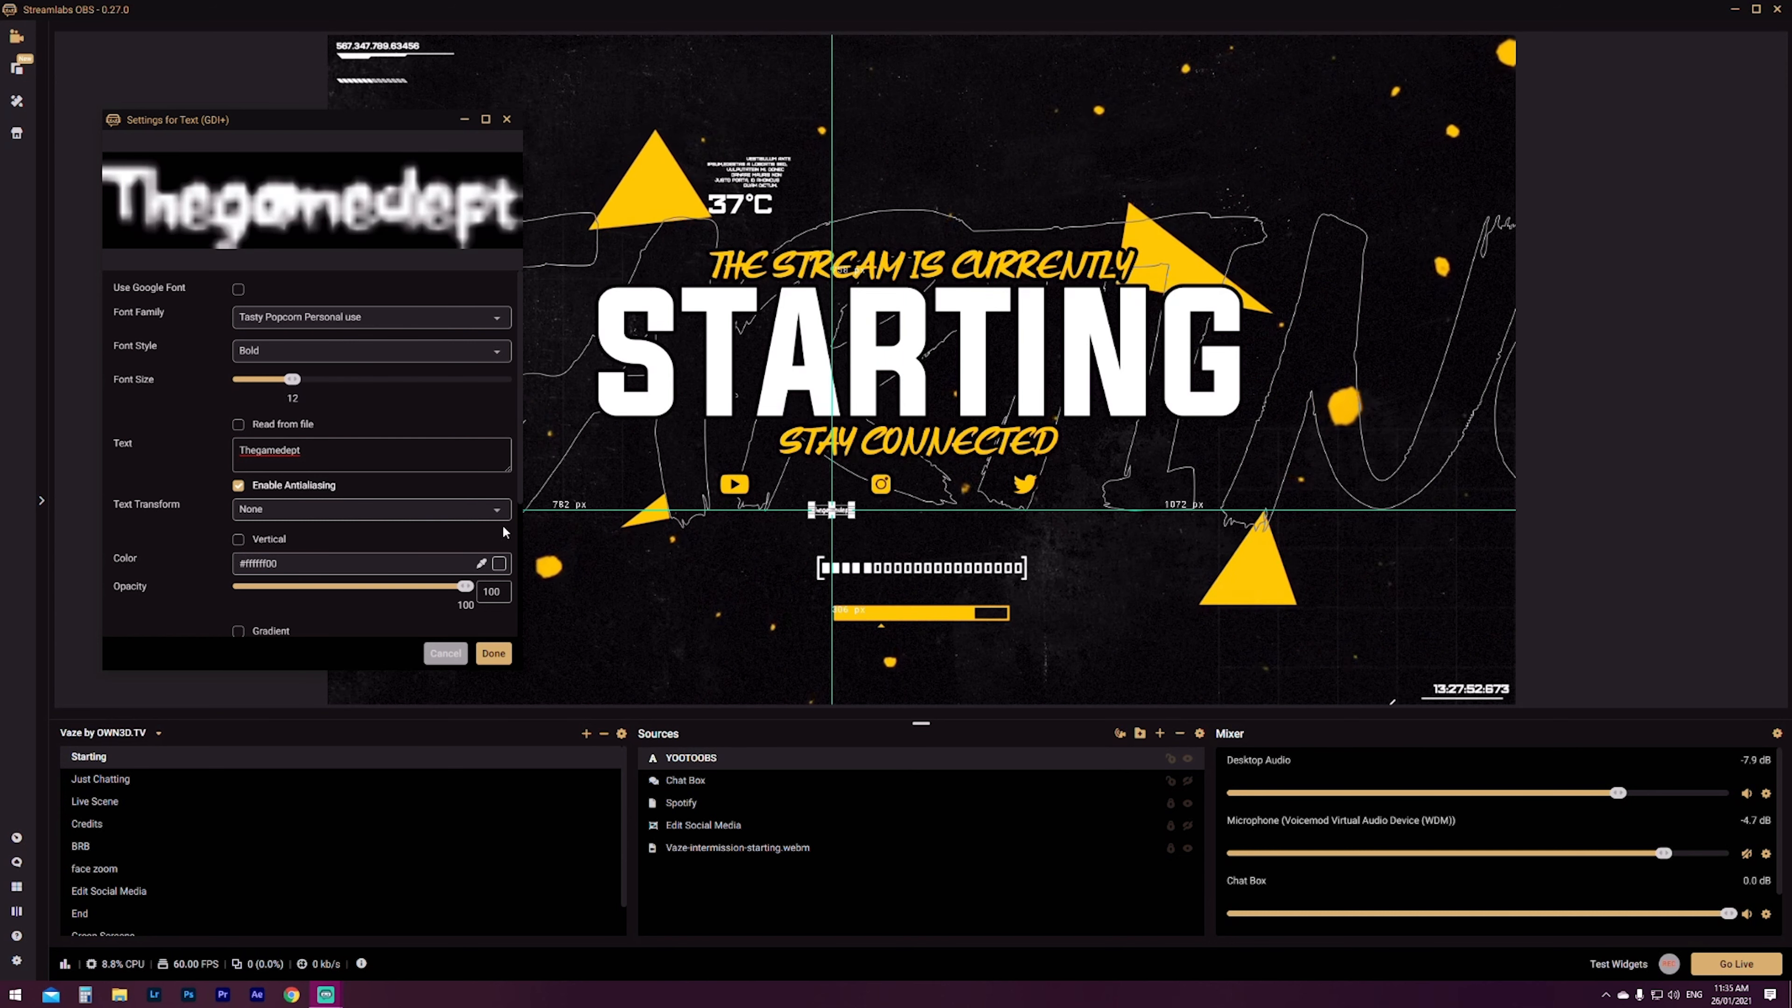
{"action": "left_click_drag", "start_coordinate": [851, 515], "coordinate": [1083, 567]}
{"action": "left_click_drag", "start_coordinate": [948, 558], "coordinate": [886, 548]}
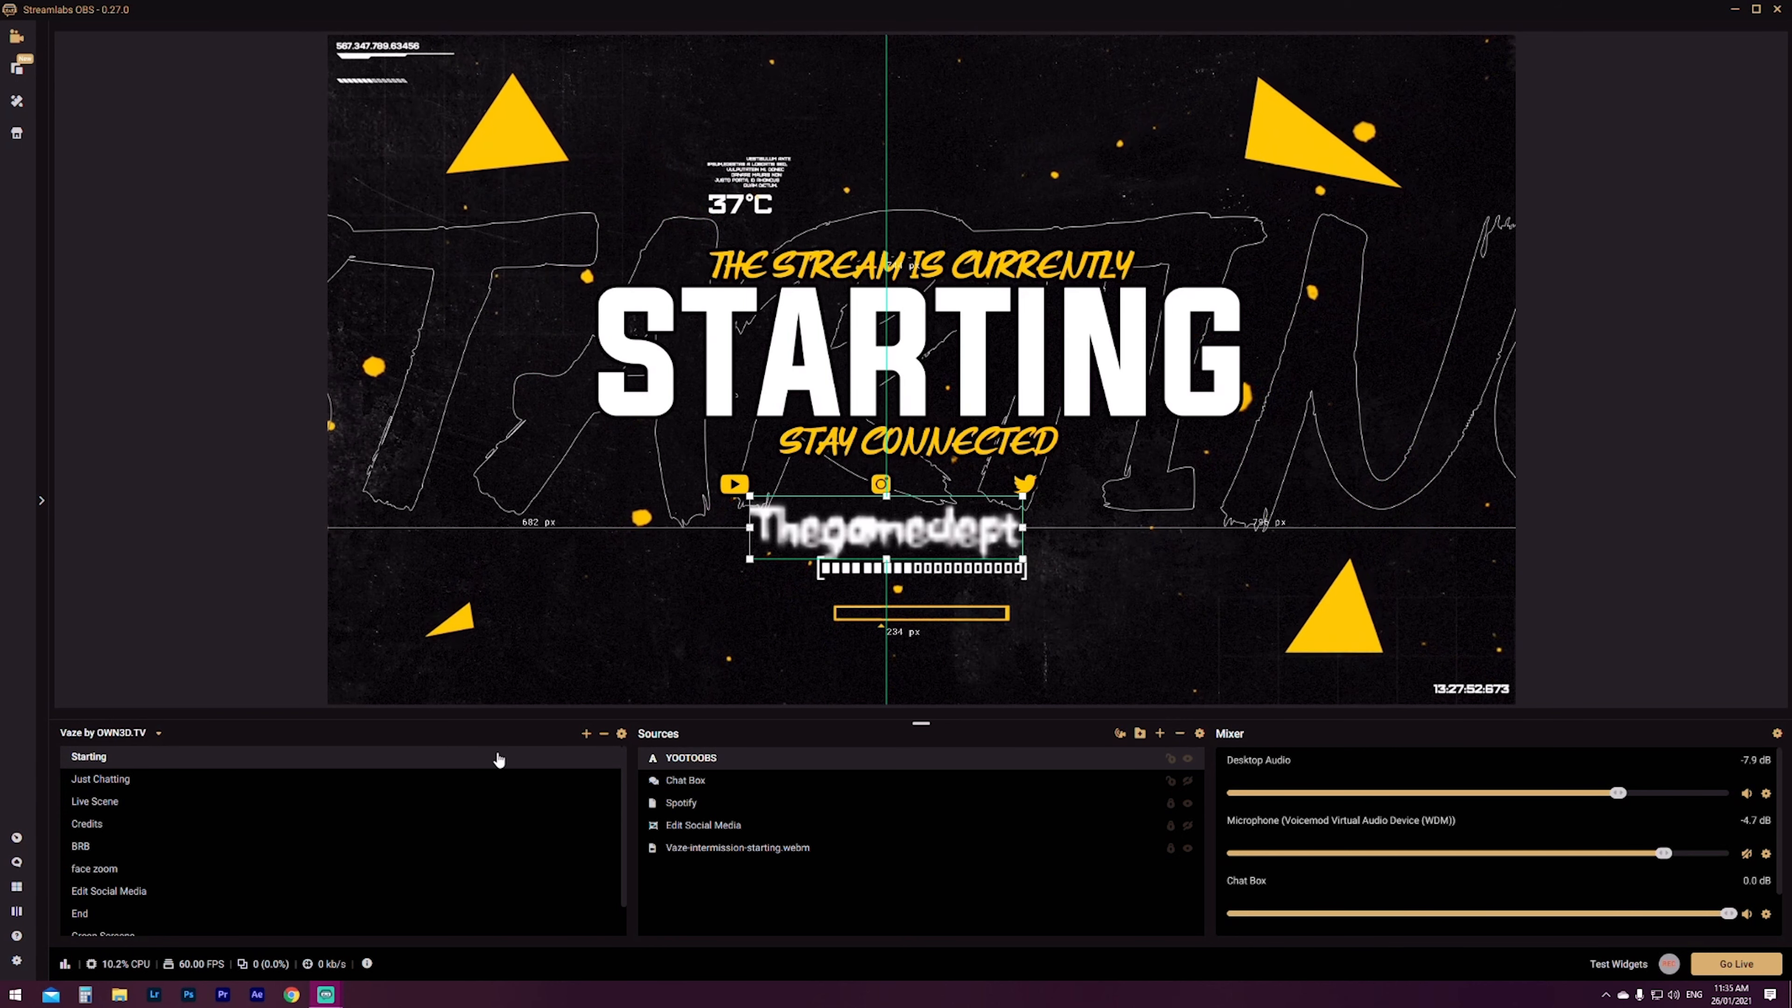
Set the Thegamedept text's font size to 96 and scale the oversized text down on the canvas
{"action": "left_click", "coordinate": [431, 935]}
{"action": "left_click_drag", "start_coordinate": [291, 379], "coordinate": [468, 378]}
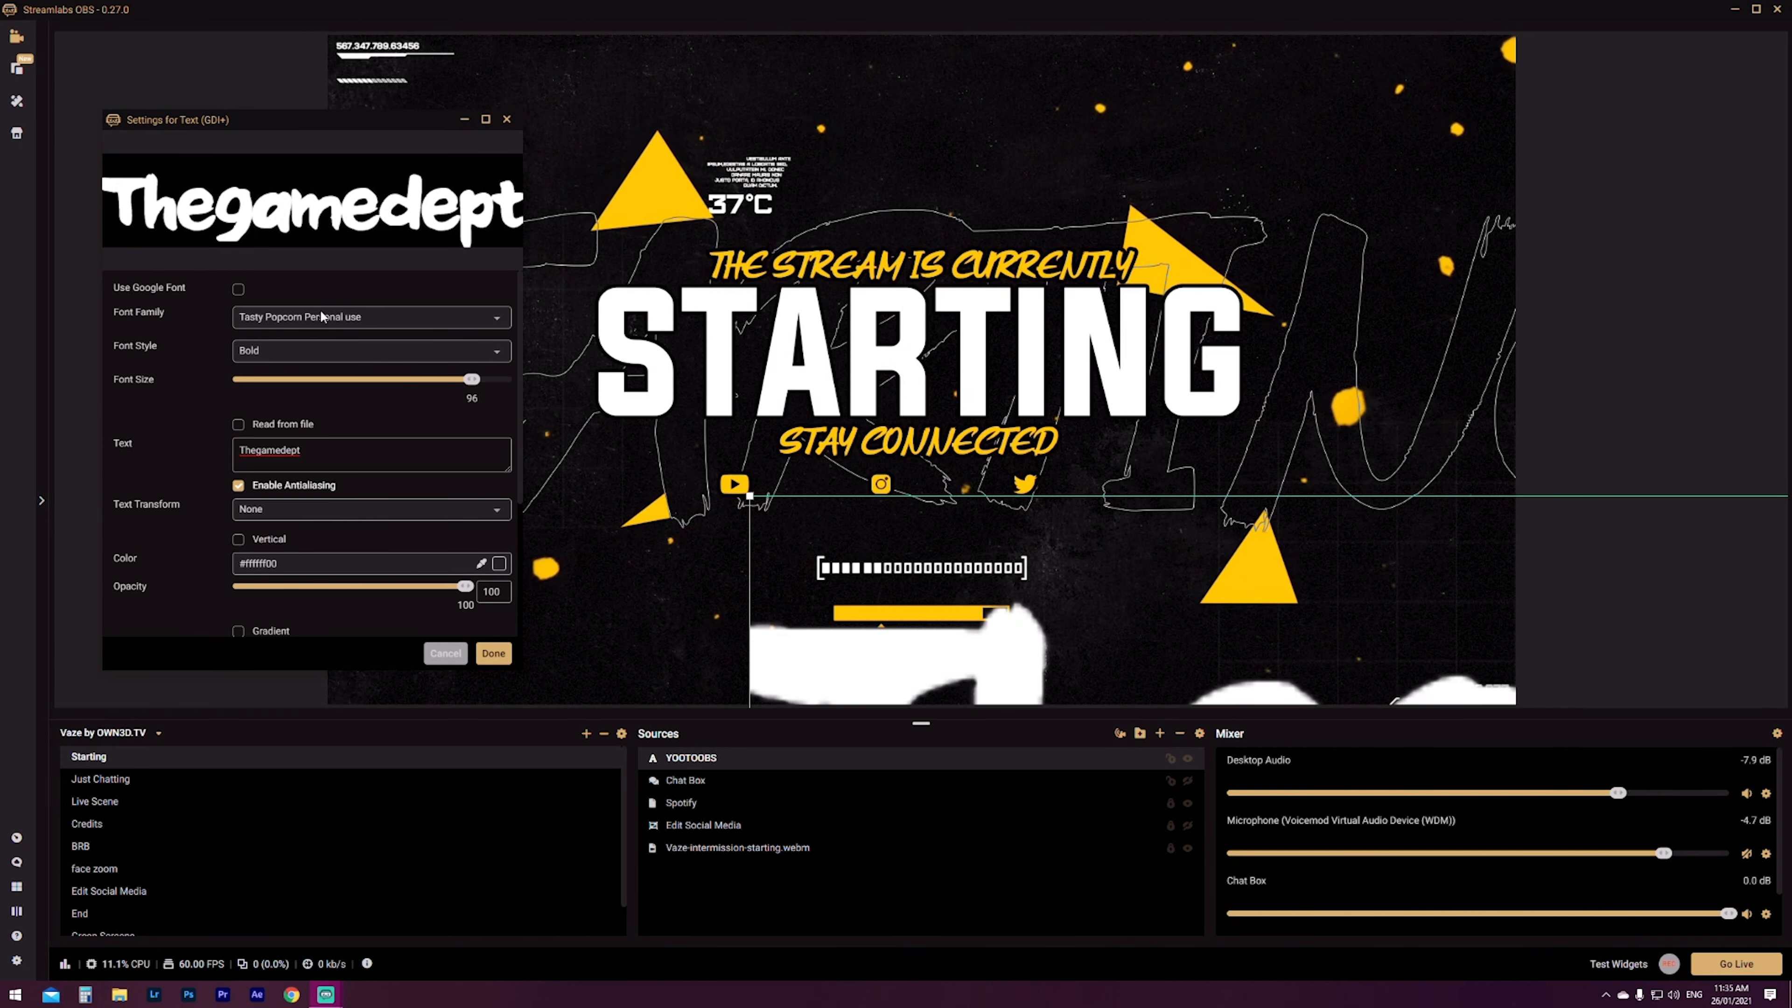
{"action": "left_click_drag", "start_coordinate": [751, 497], "coordinate": [631, 244]}
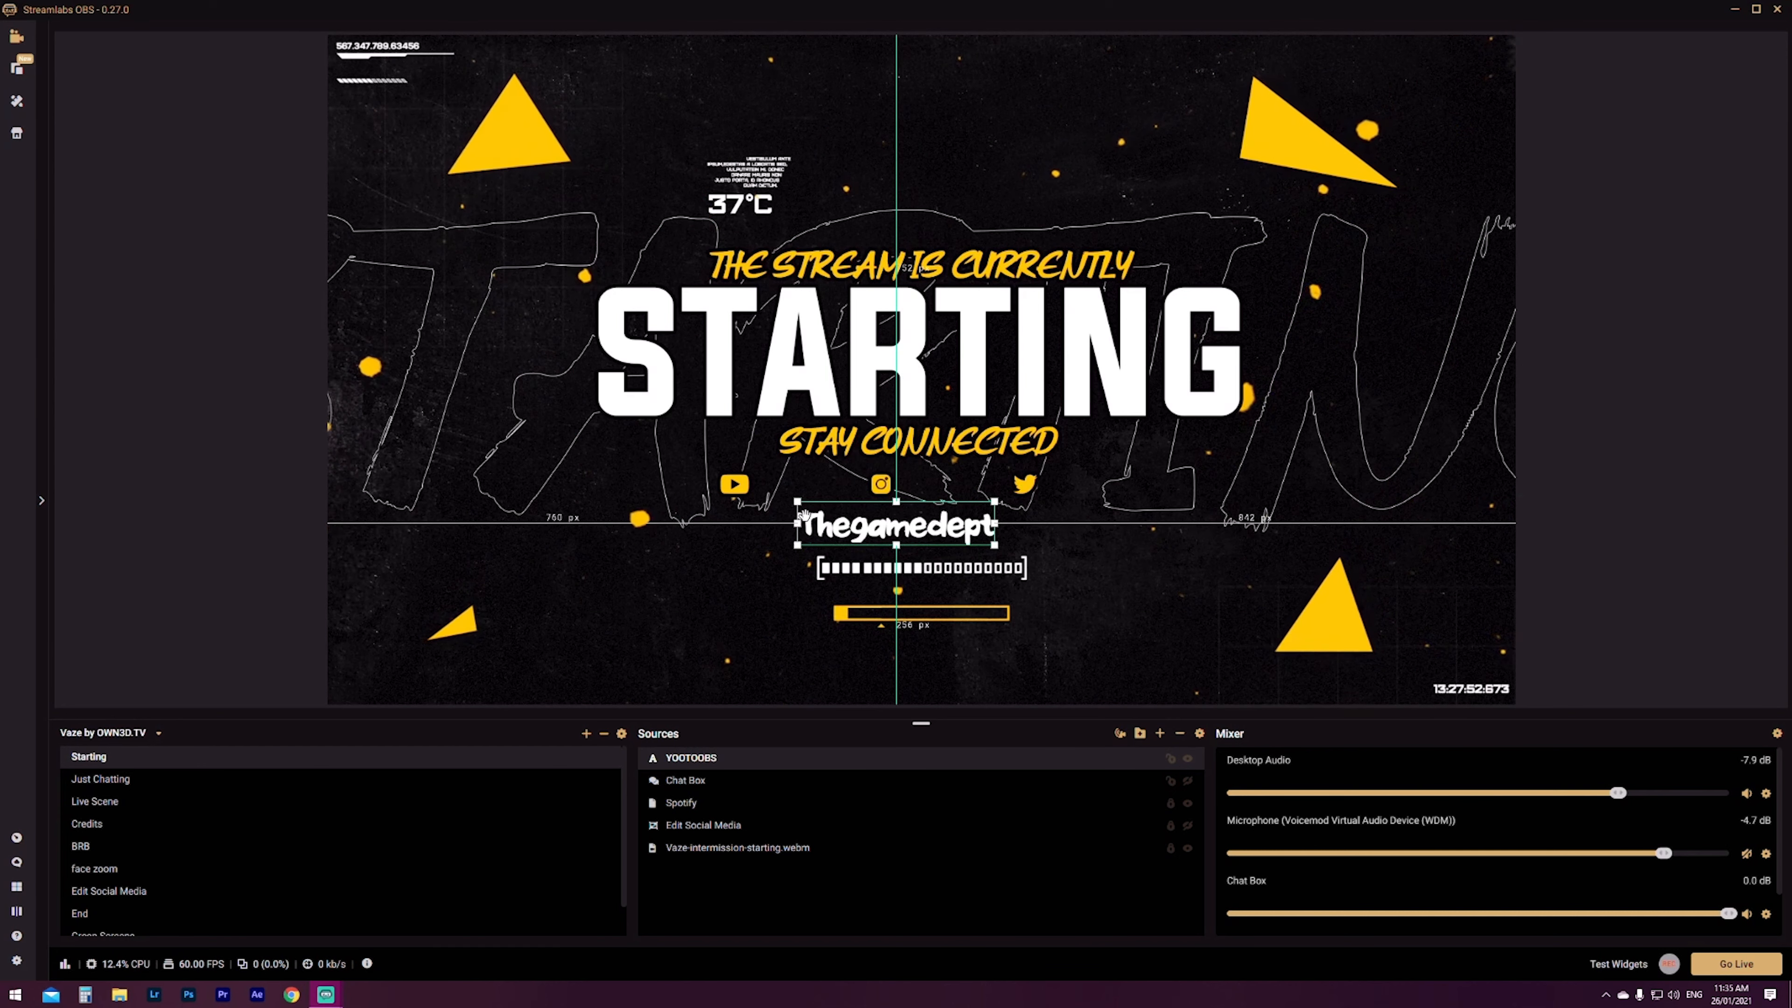
Resize the Thegamedept text on the canvas and place it beneath the YouTube icon
{"action": "left_click_drag", "start_coordinate": [798, 503], "coordinate": [903, 520]}
{"action": "left_click", "coordinate": [256, 498]}
{"action": "left_click", "coordinate": [856, 524]}
{"action": "left_click_drag", "start_coordinate": [821, 514], "coordinate": [906, 532]}
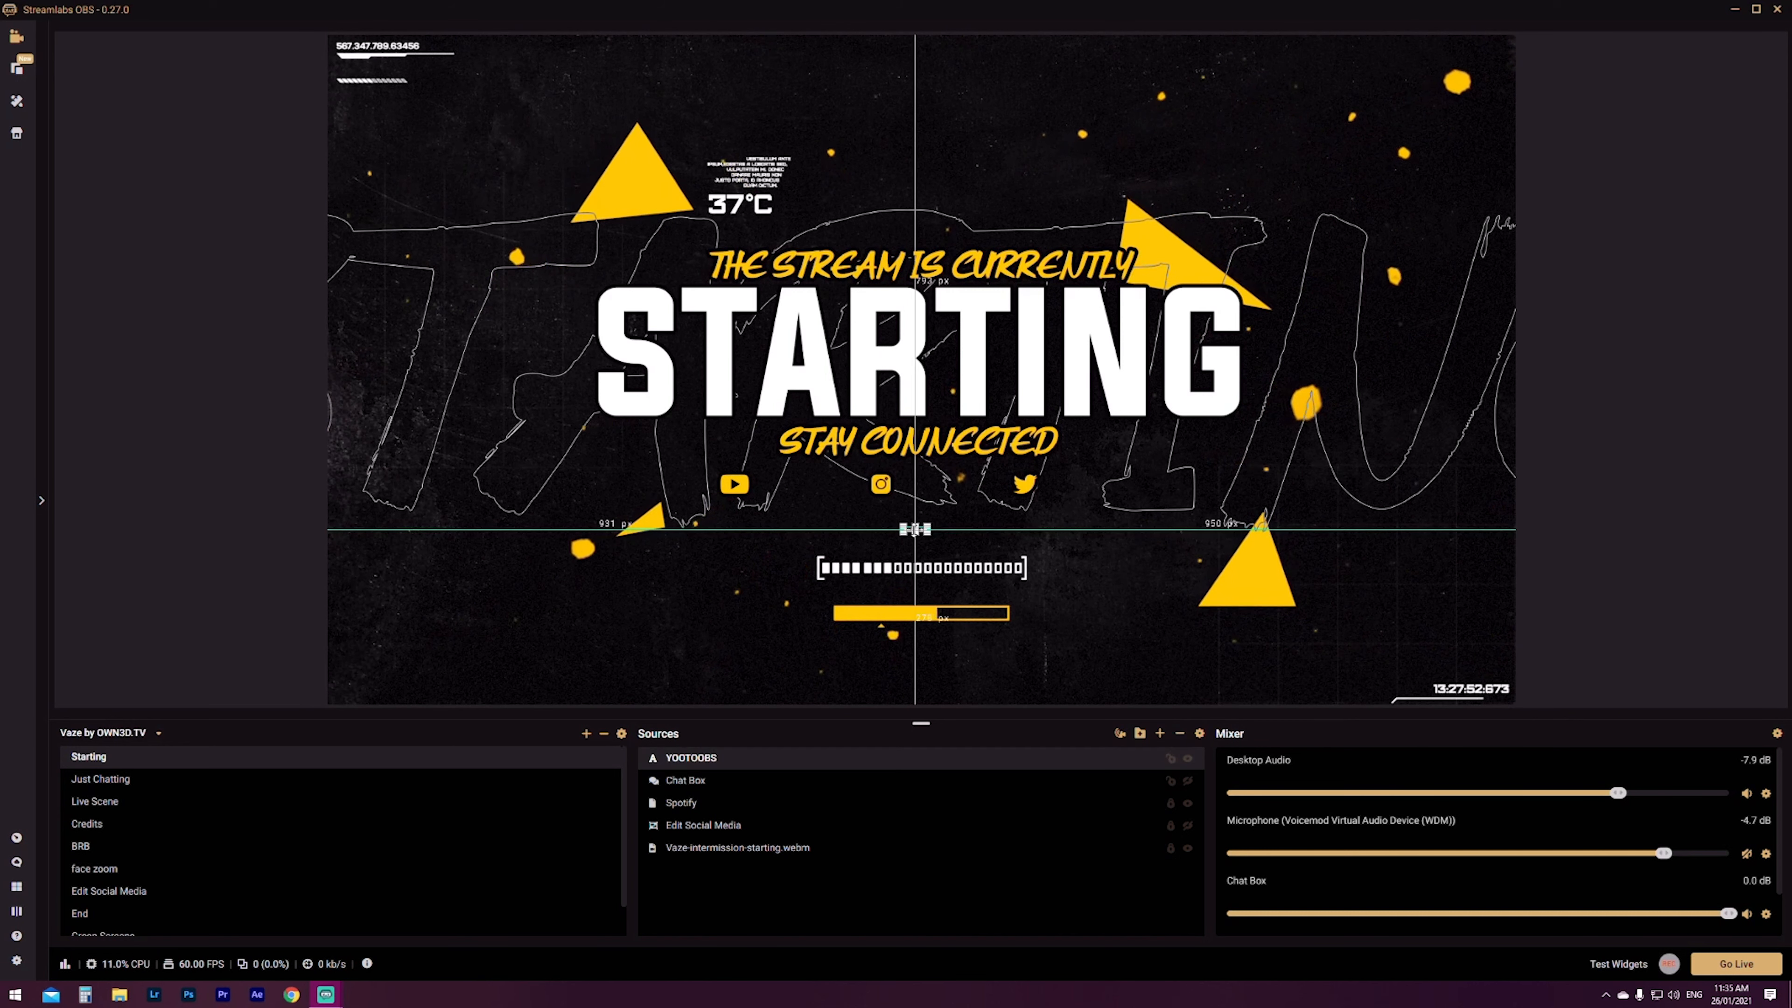
{"action": "mouse_move", "coordinate": [902, 526]}
{"action": "left_mouse_down"}
{"action": "mouse_move", "coordinate": [760, 494]}
{"action": "mouse_move", "coordinate": [901, 525]}
{"action": "left_mouse_up"}
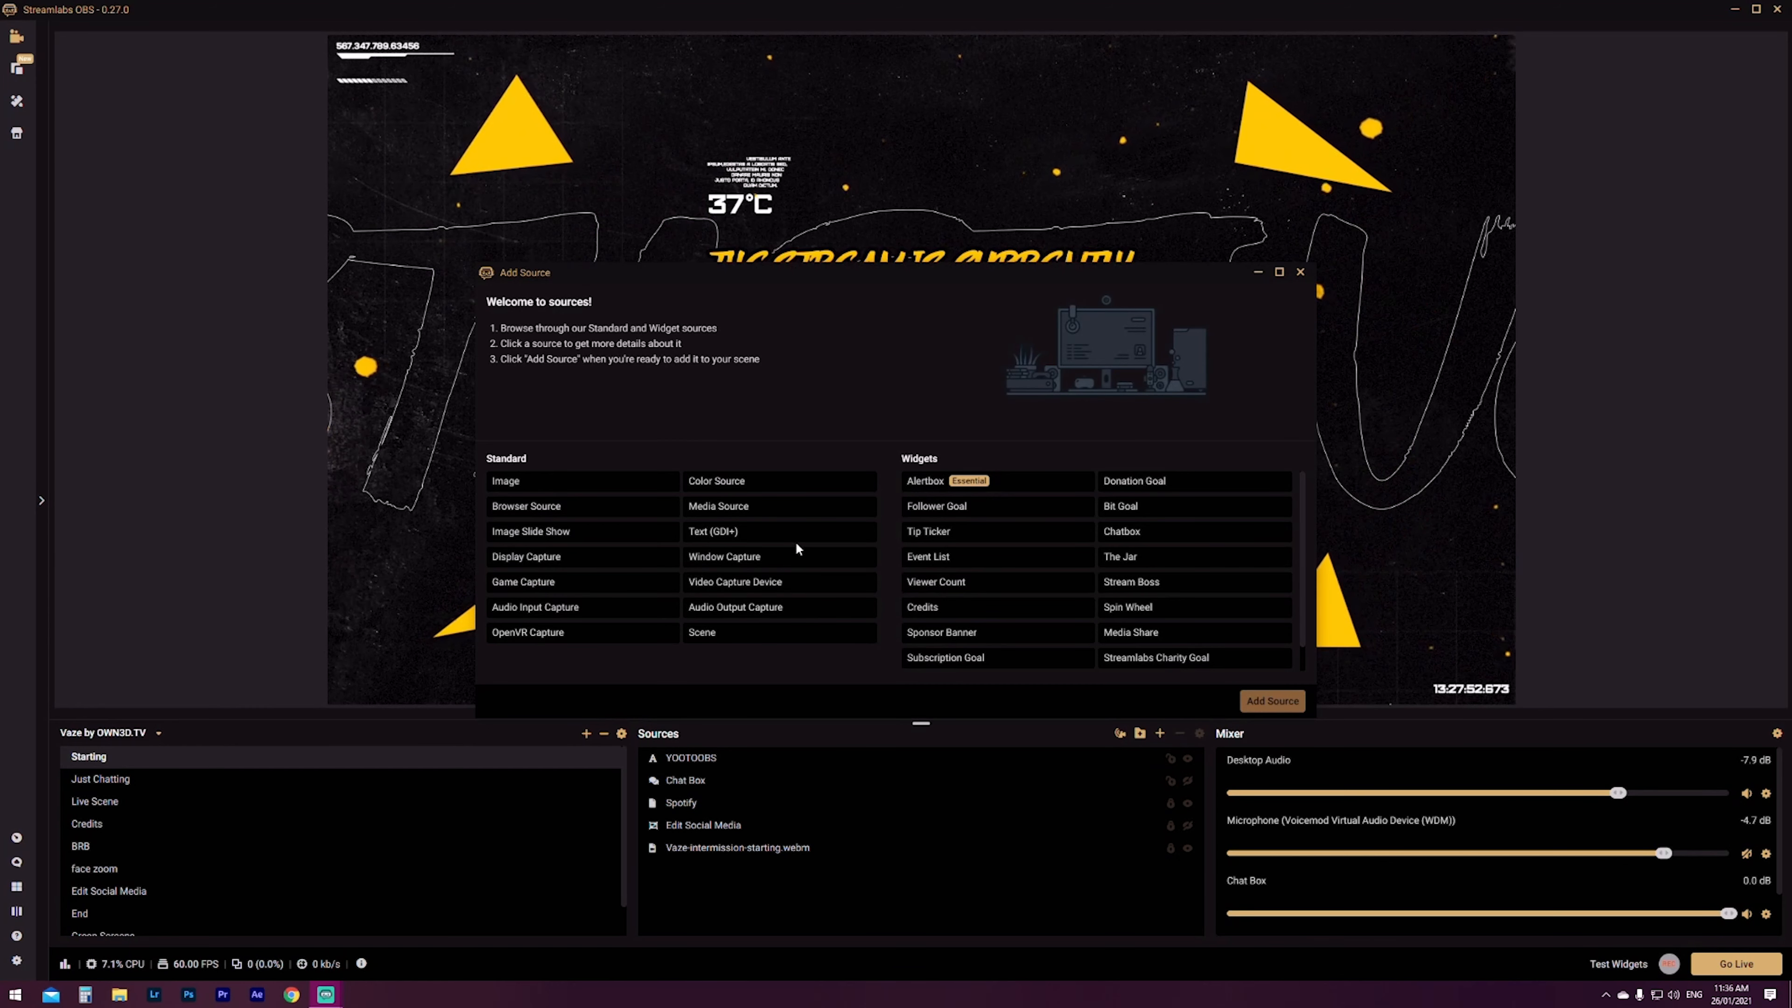
Add the existing YOOTOOBS Text (GDI+) source to the Starting scene again
{"action": "left_click", "coordinate": [728, 537]}
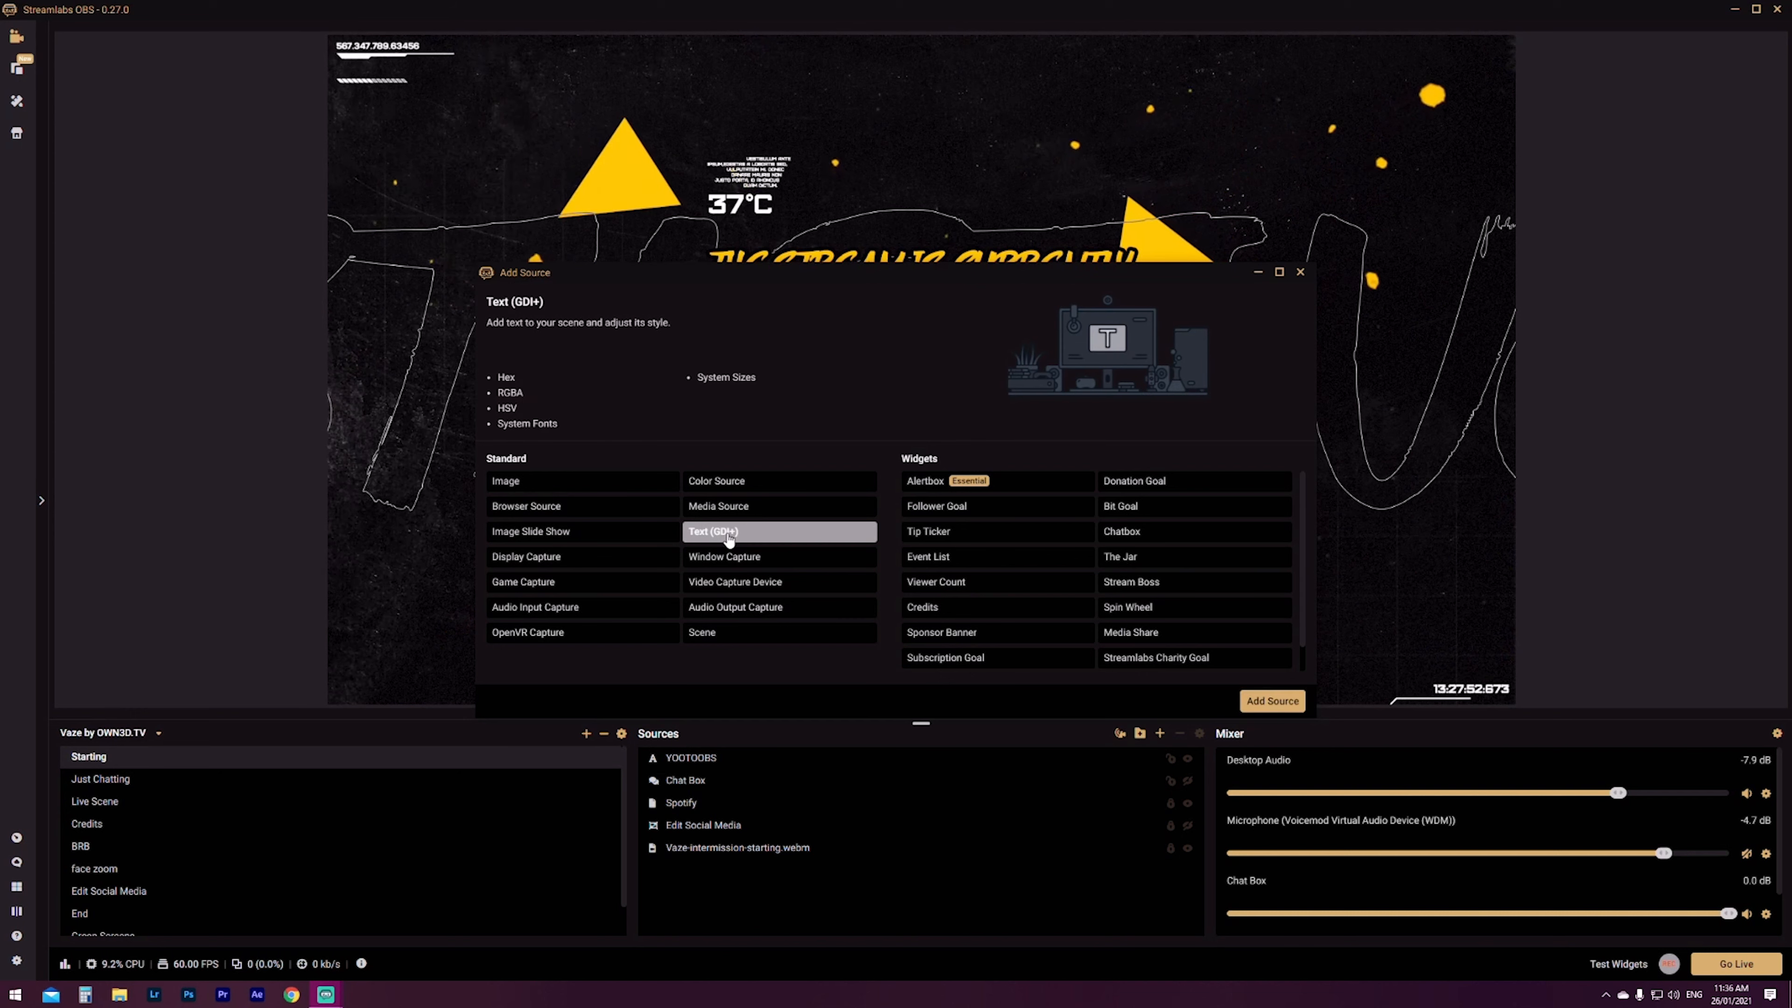
{"action": "left_click", "coordinate": [1272, 701]}
{"action": "left_click", "coordinate": [771, 515]}
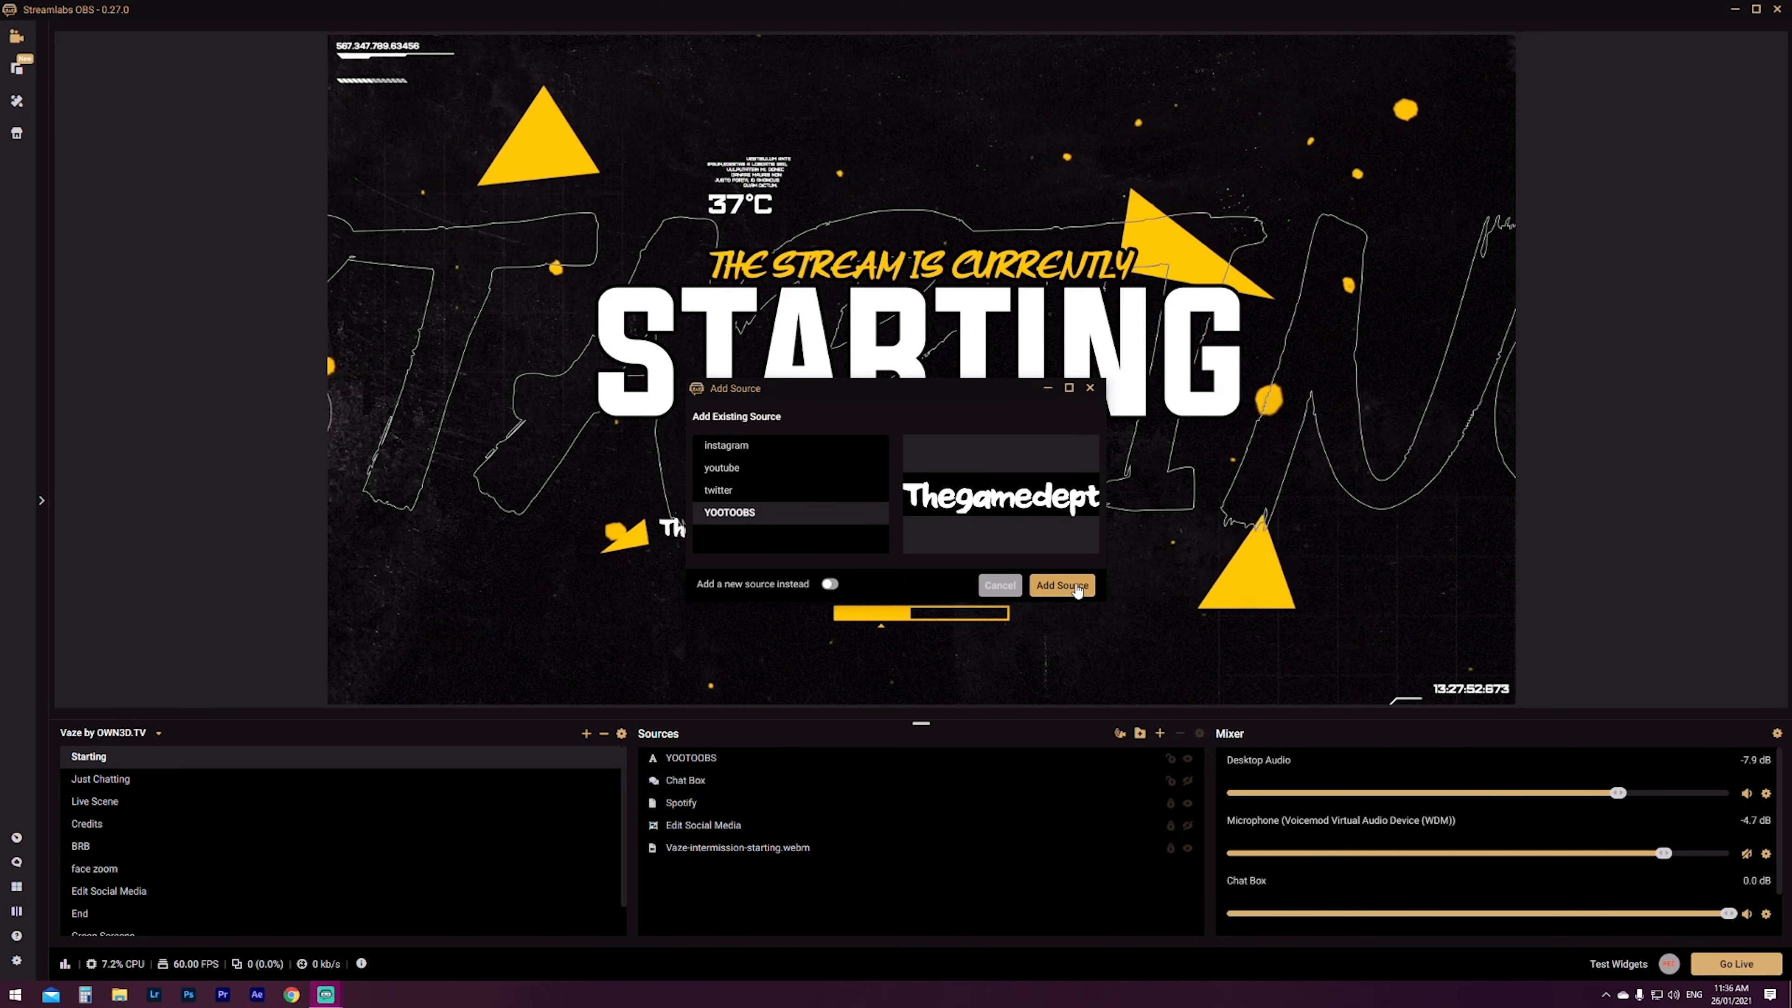
{"action": "left_click", "coordinate": [1077, 593]}
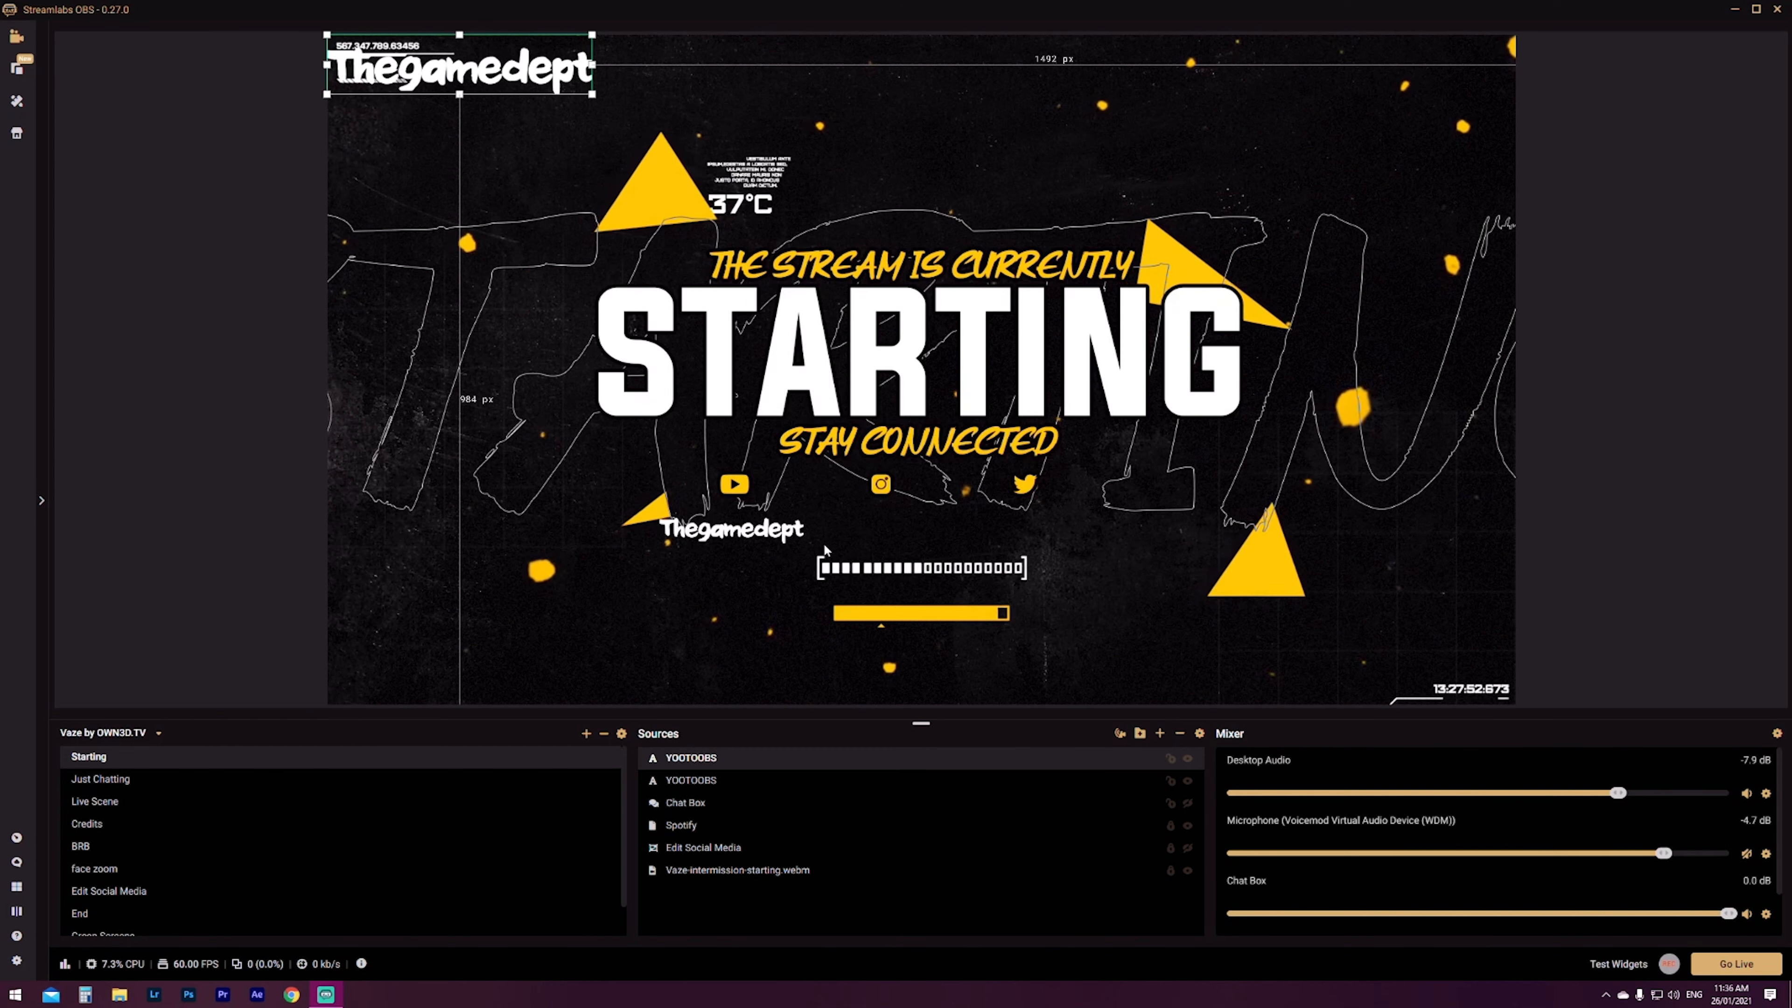
Scale down the second Thegamedept text and place it beneath the Instagram icon, spaced from the first text
{"action": "left_click_drag", "start_coordinate": [495, 98], "coordinate": [990, 501]}
{"action": "left_click_drag", "start_coordinate": [823, 465], "coordinate": [870, 529]}
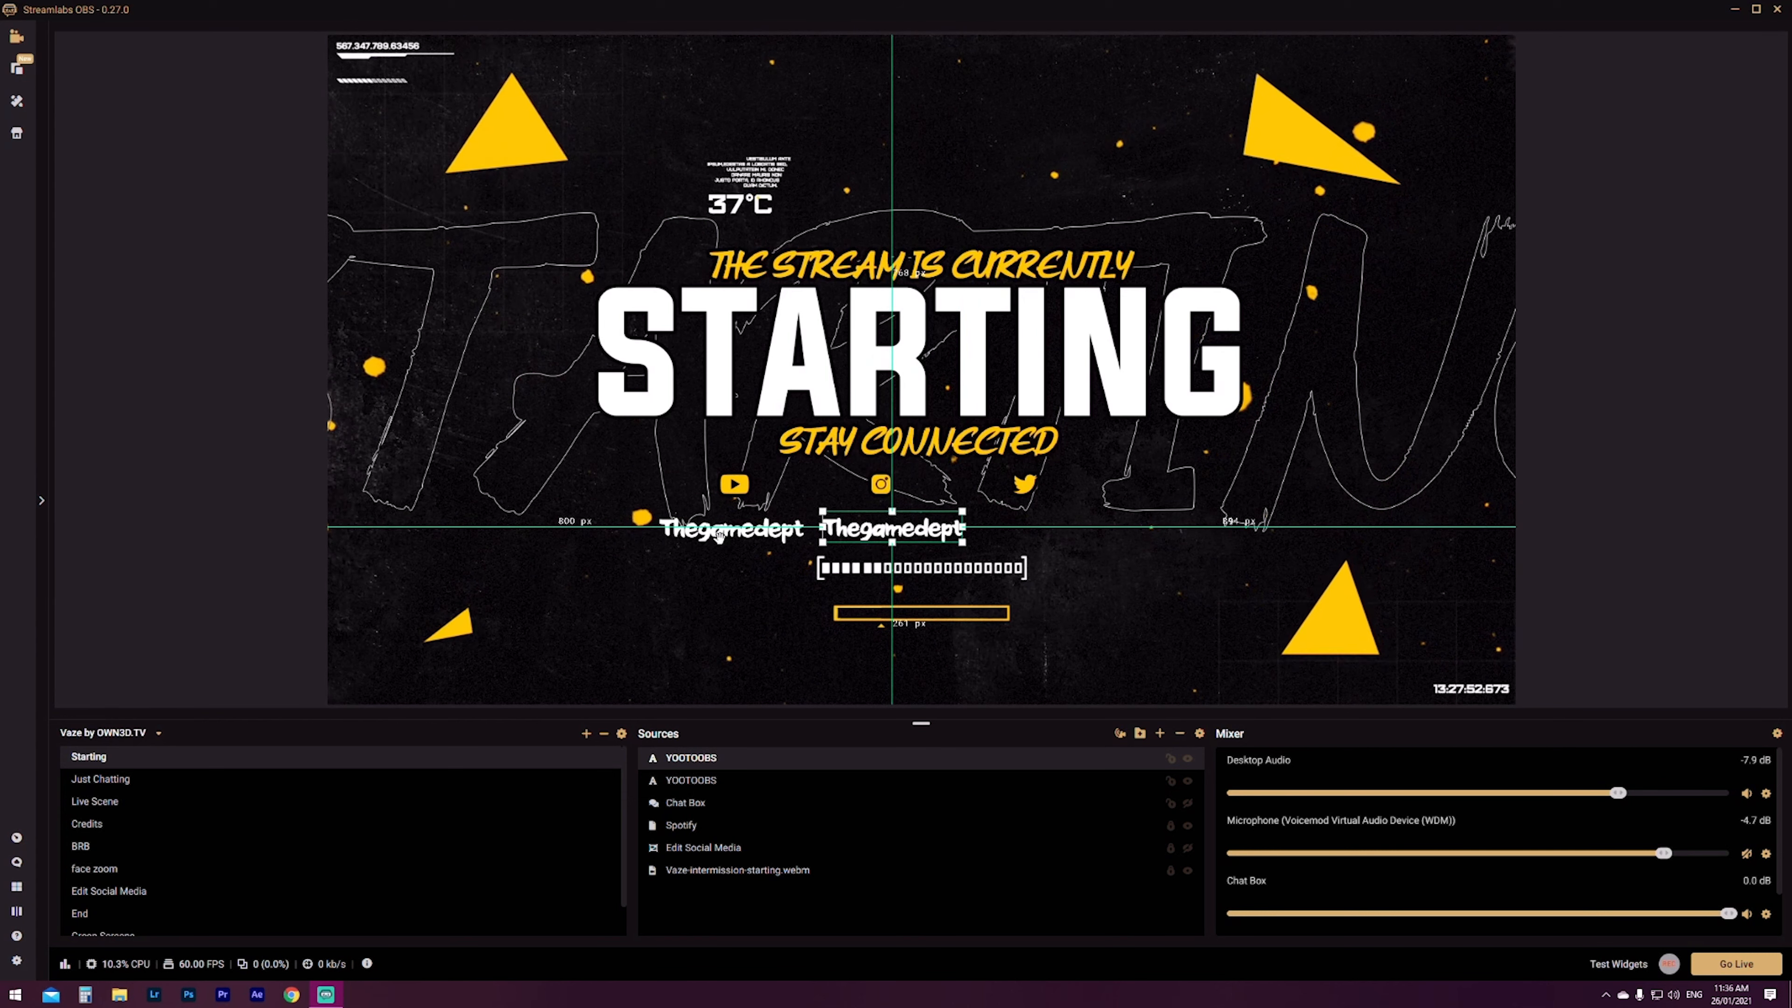
{"action": "left_click_drag", "start_coordinate": [718, 536], "coordinate": [877, 528]}
{"action": "left_click", "coordinate": [862, 534]}
{"action": "left_click", "coordinate": [1089, 801]}
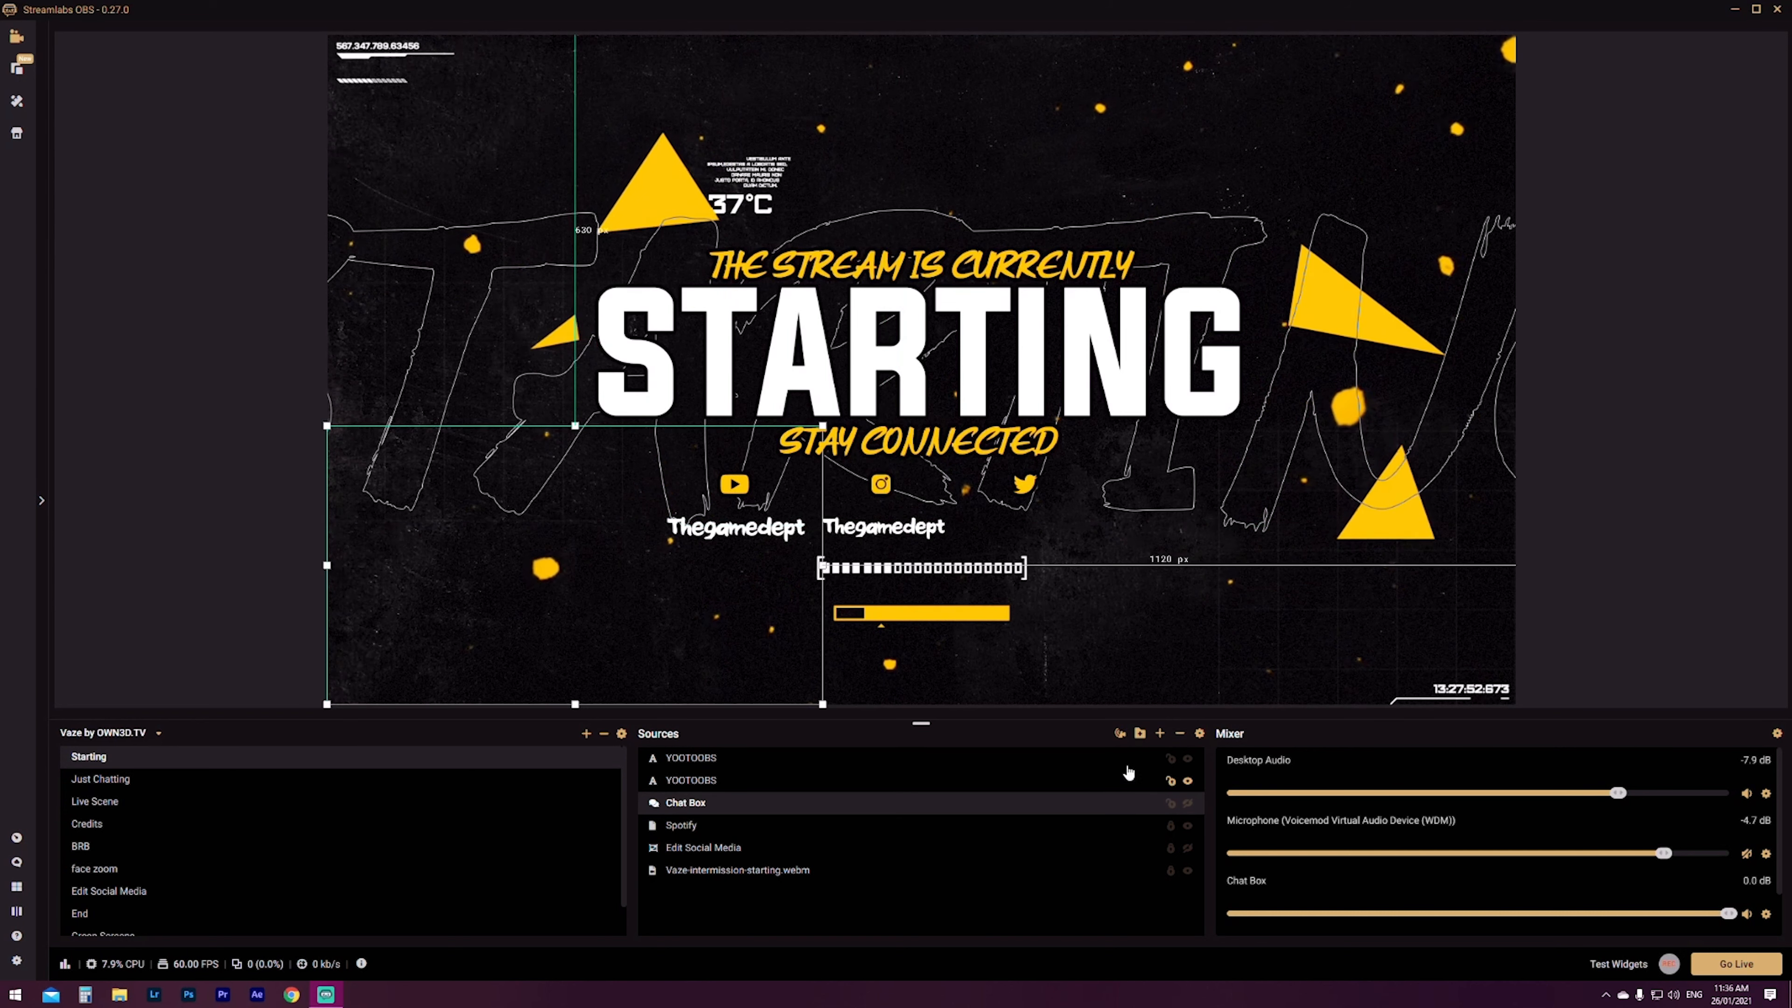
Add a third YOOTOOBS text source, scale it down and place it beneath the Twitter icon
{"action": "left_click", "coordinate": [1160, 733]}
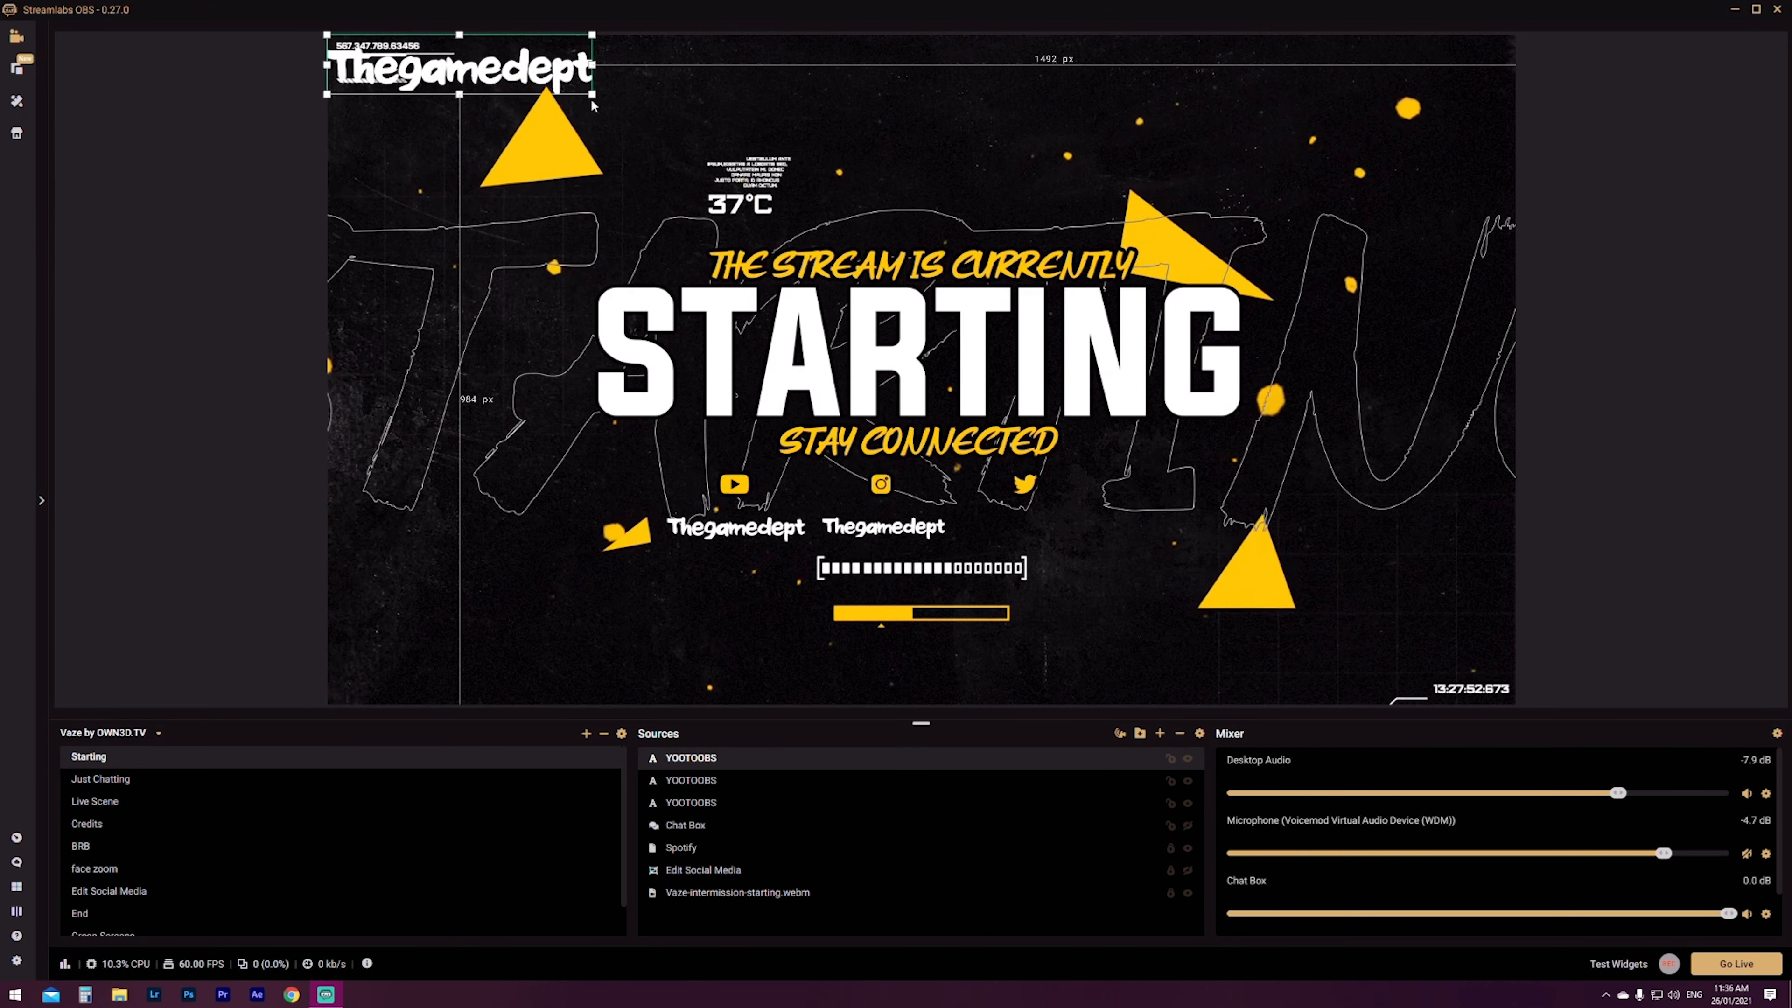
{"action": "left_click_drag", "start_coordinate": [539, 80], "coordinate": [1023, 535]}
{"action": "left_click", "coordinate": [400, 529]}
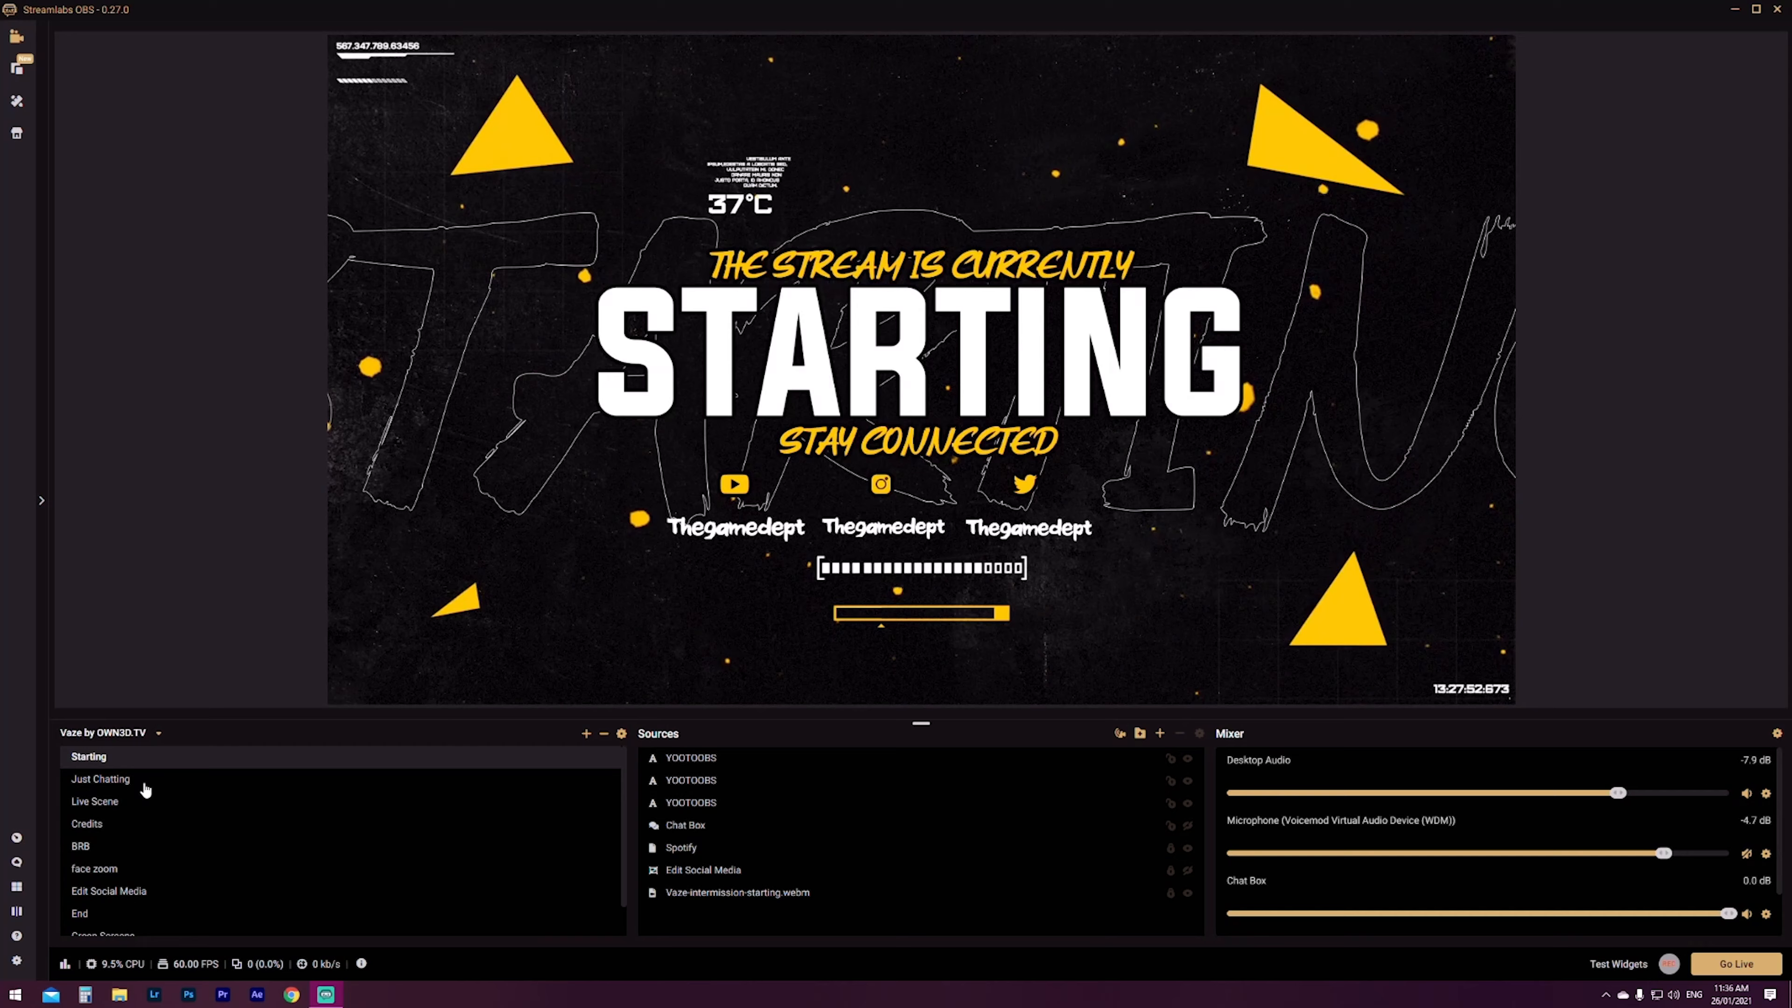
In the Just Chatting scene, add a new Text (GDI+) source named INtermission
{"action": "left_click", "coordinate": [144, 781]}
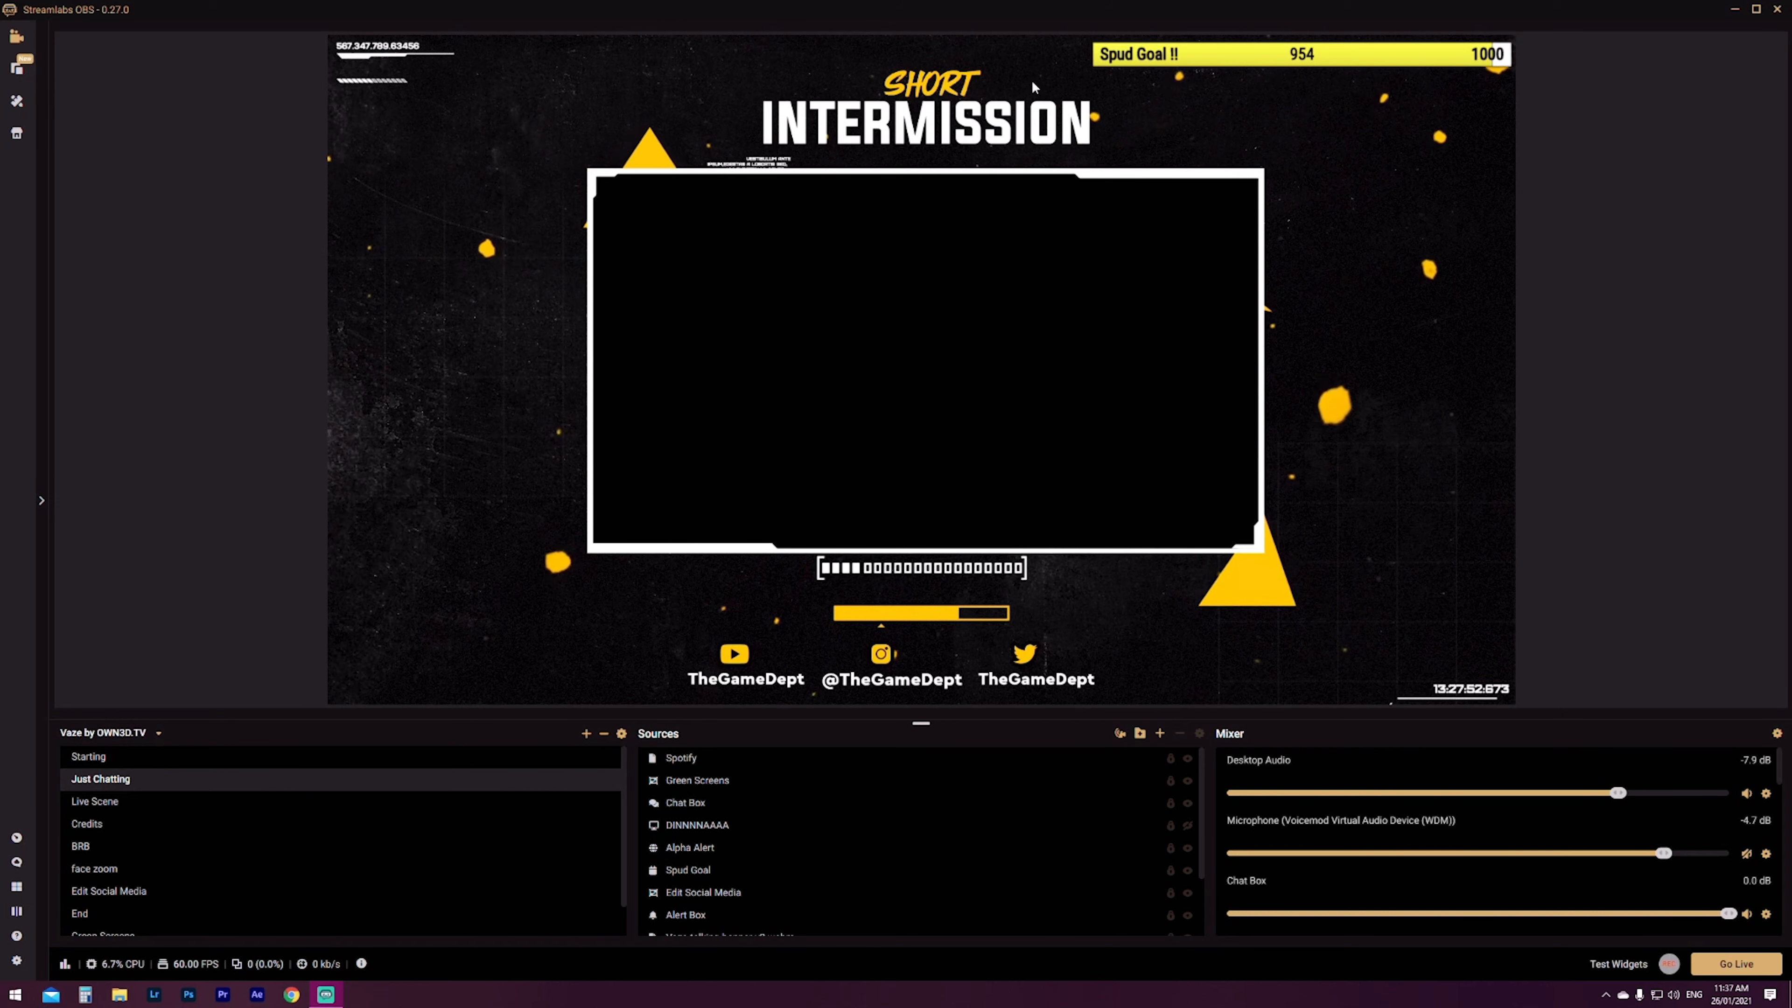
{"action": "left_click", "coordinate": [1160, 733]}
{"action": "left_click", "coordinate": [811, 533]}
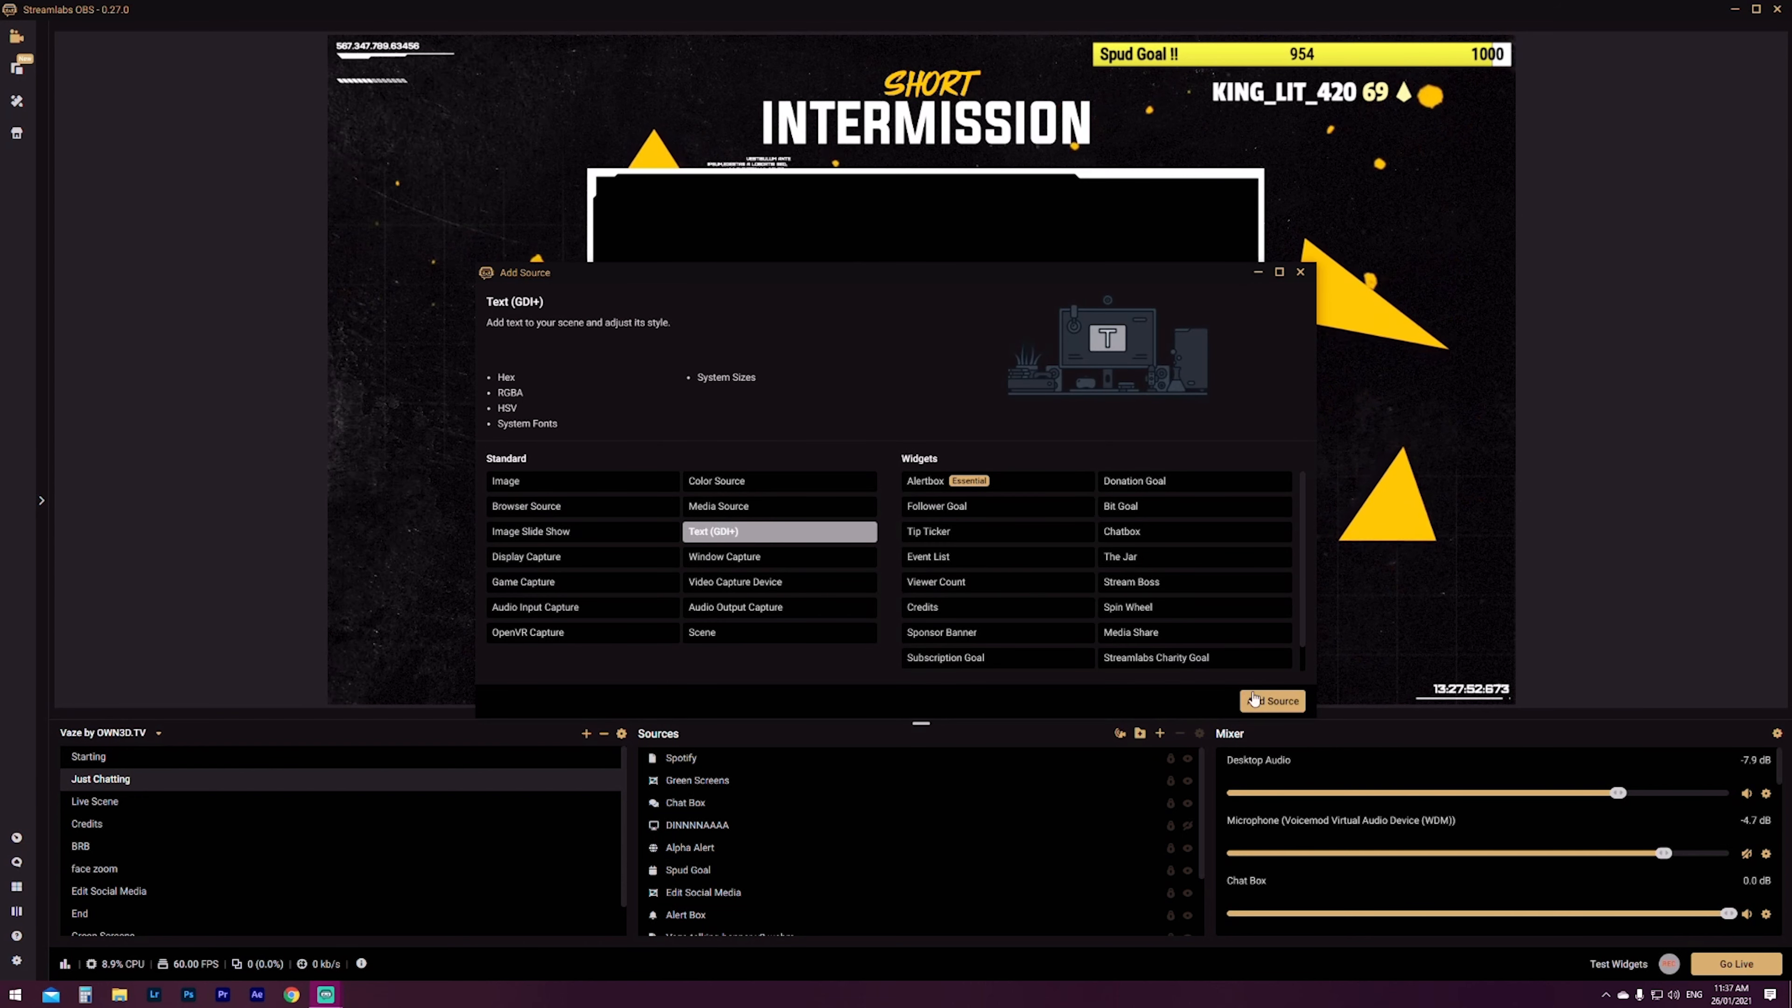
{"action": "left_click", "coordinate": [1273, 701]}
{"action": "left_click", "coordinate": [830, 584]}
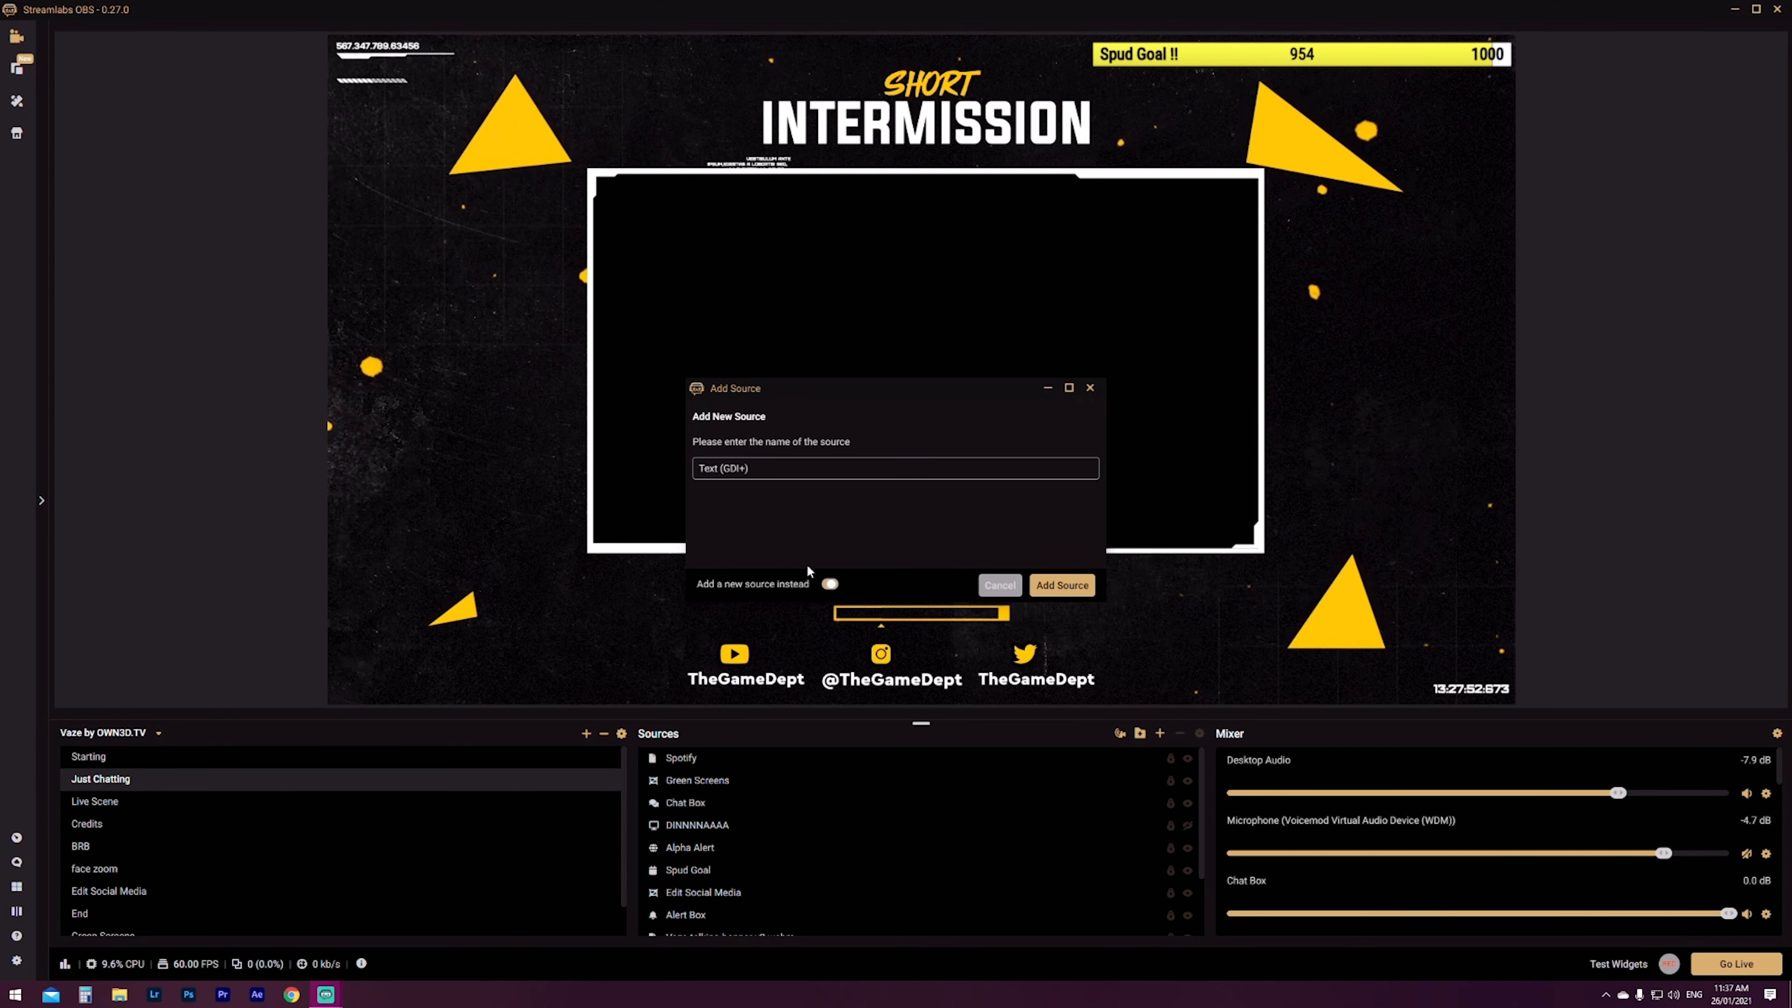
{"action": "type", "text": "INterm"}
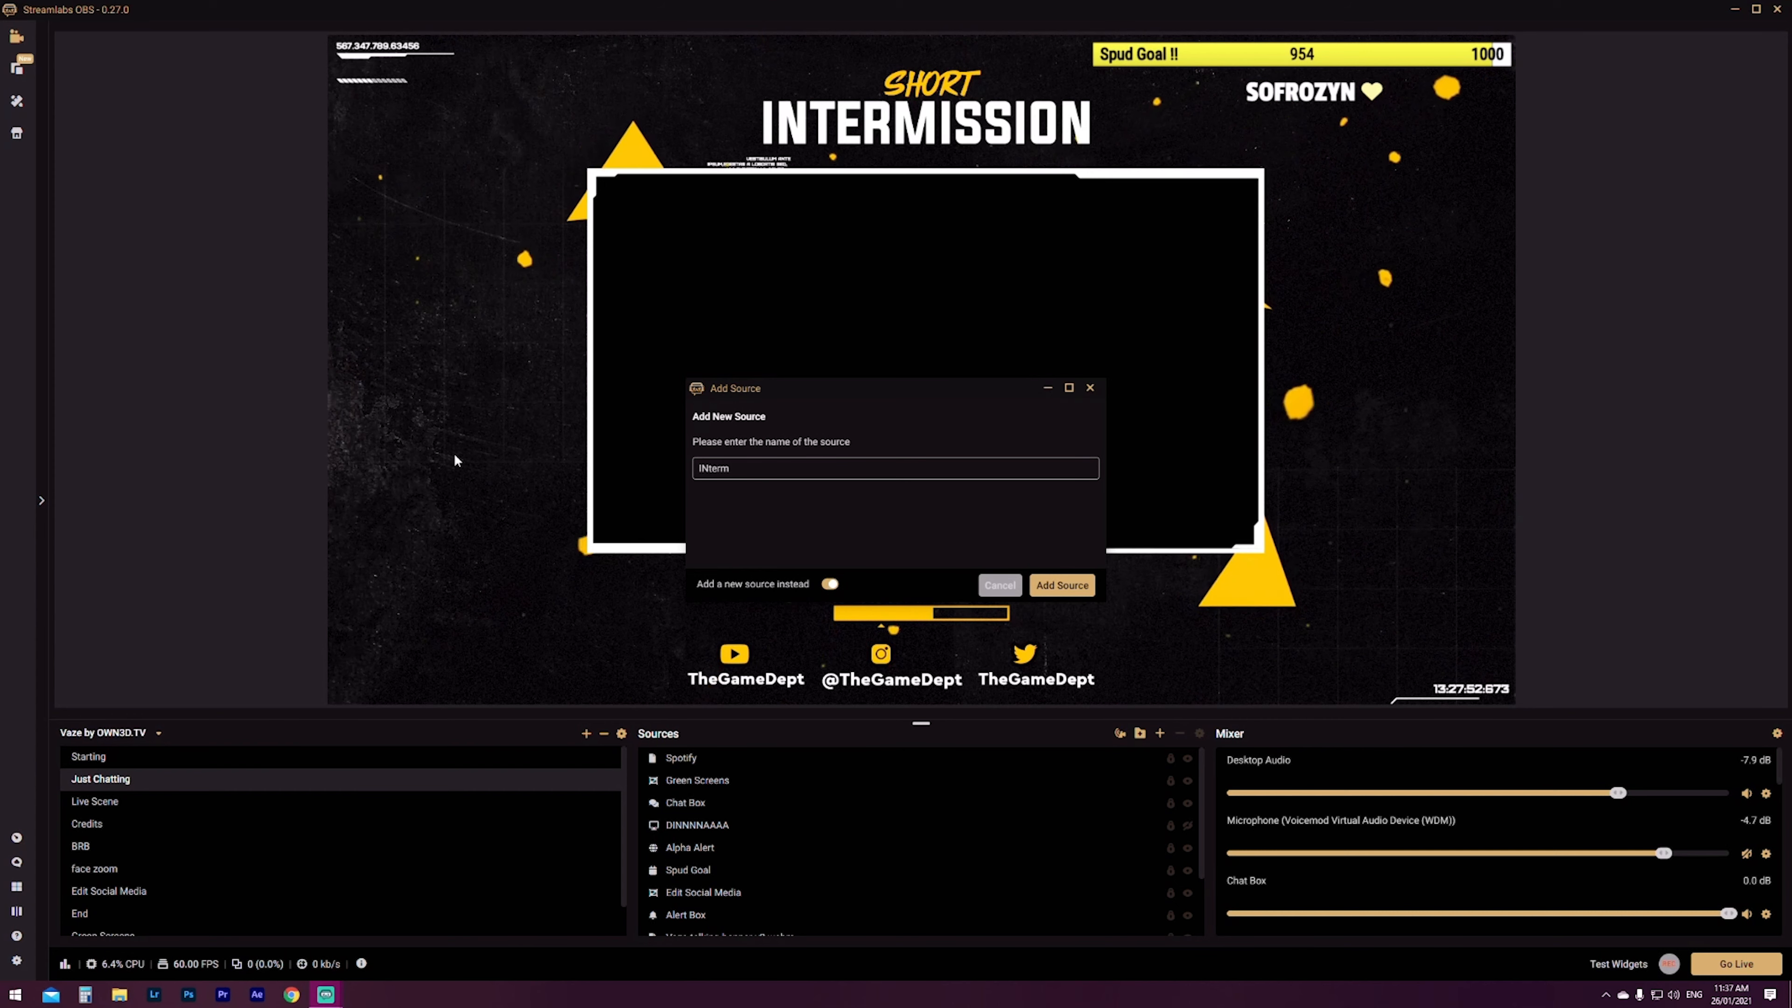
{"action": "key", "text": "Return"}
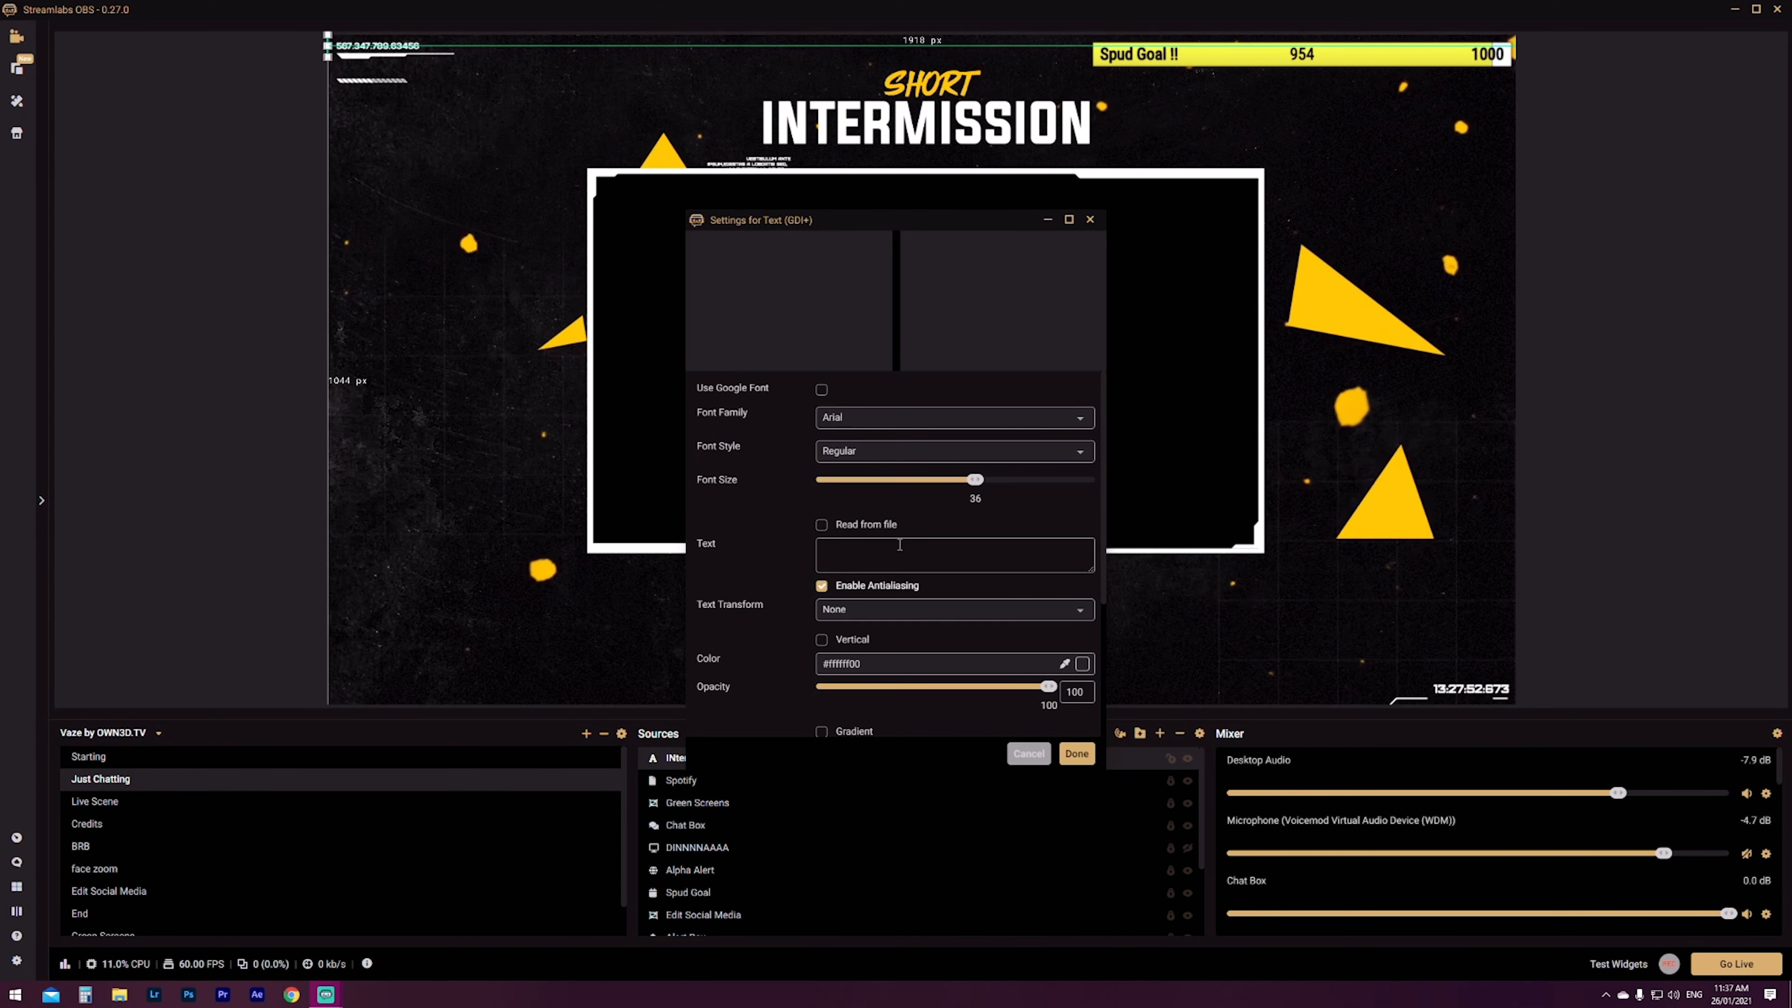
Enter INTERMISSION as the new source's text and set its font family to Raleway Black
{"action": "type", "text": "INTER"}
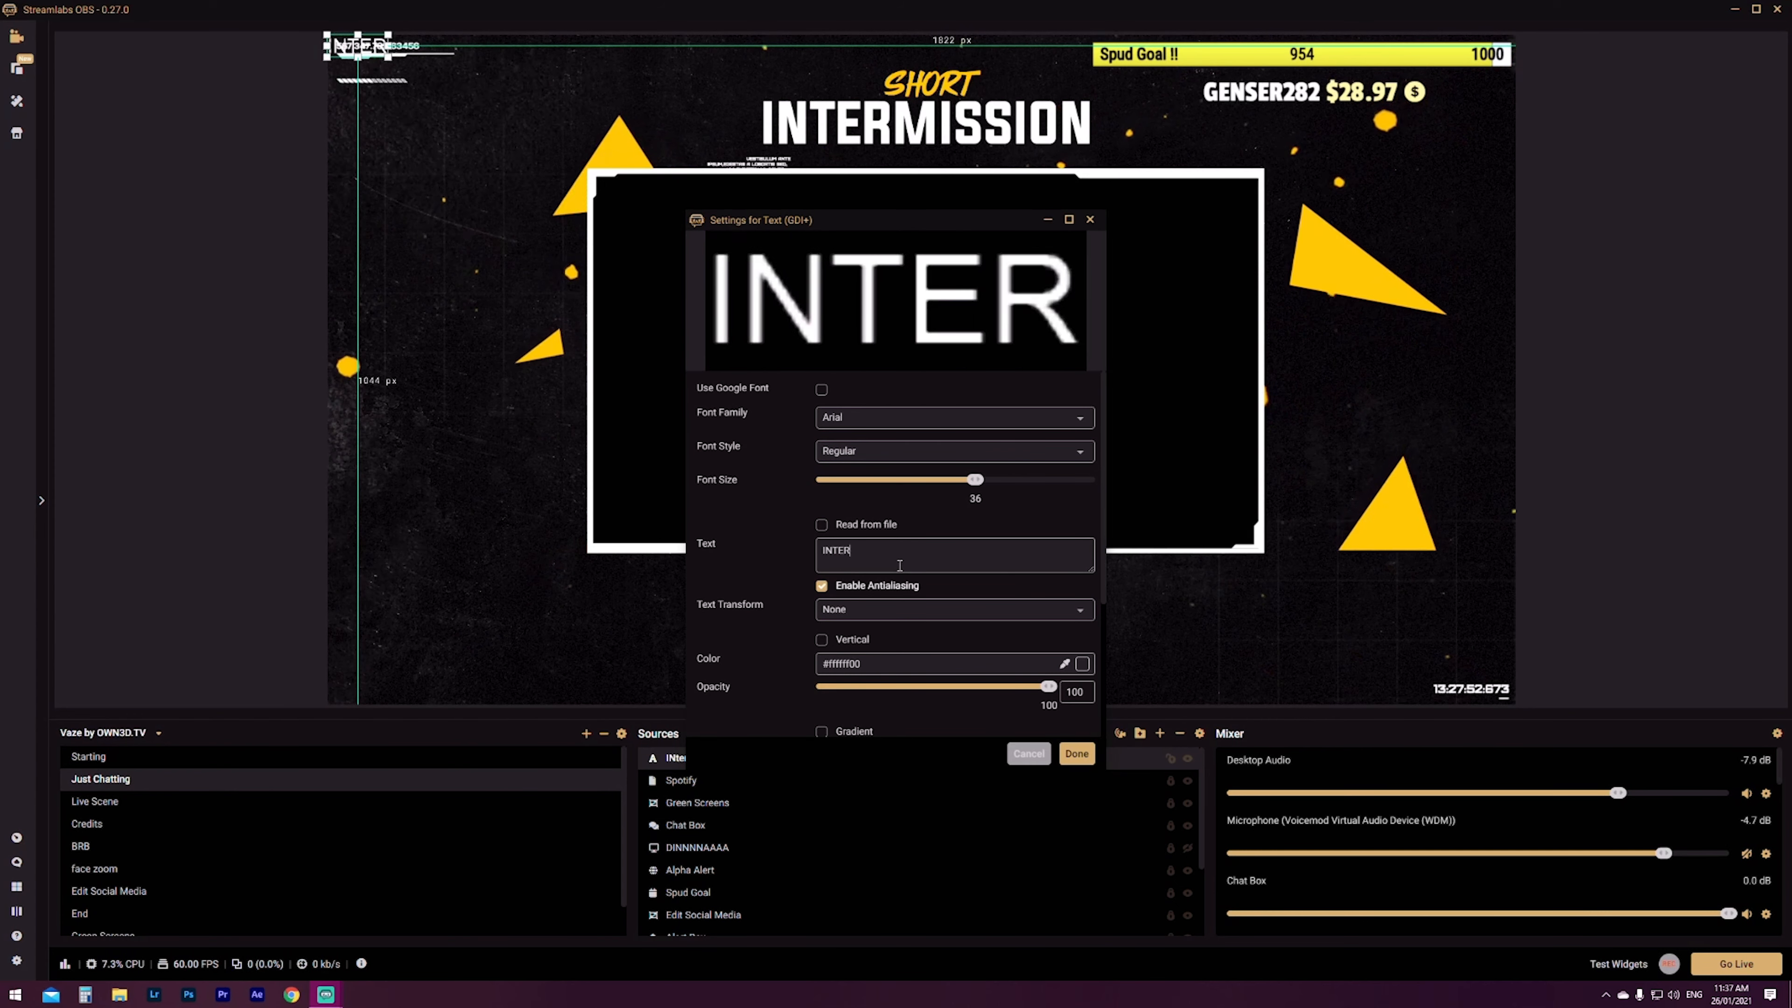
{"action": "type", "text": "MISSION"}
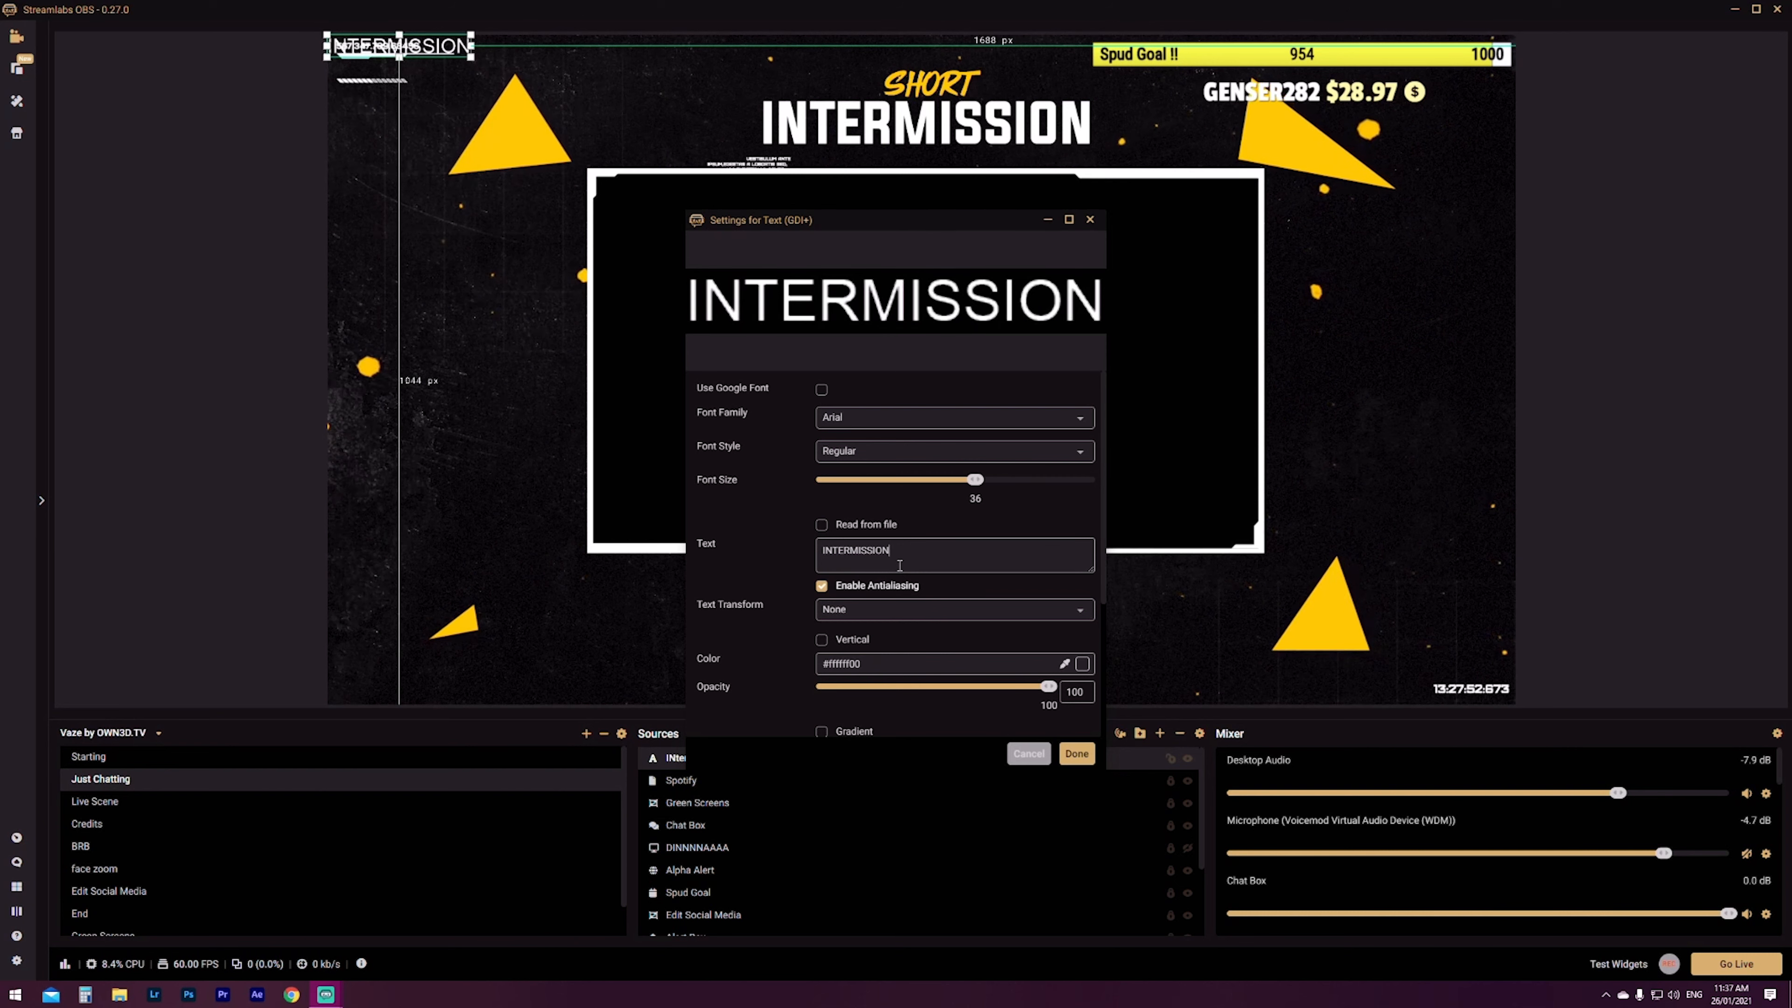
{"action": "left_click", "coordinate": [956, 417]}
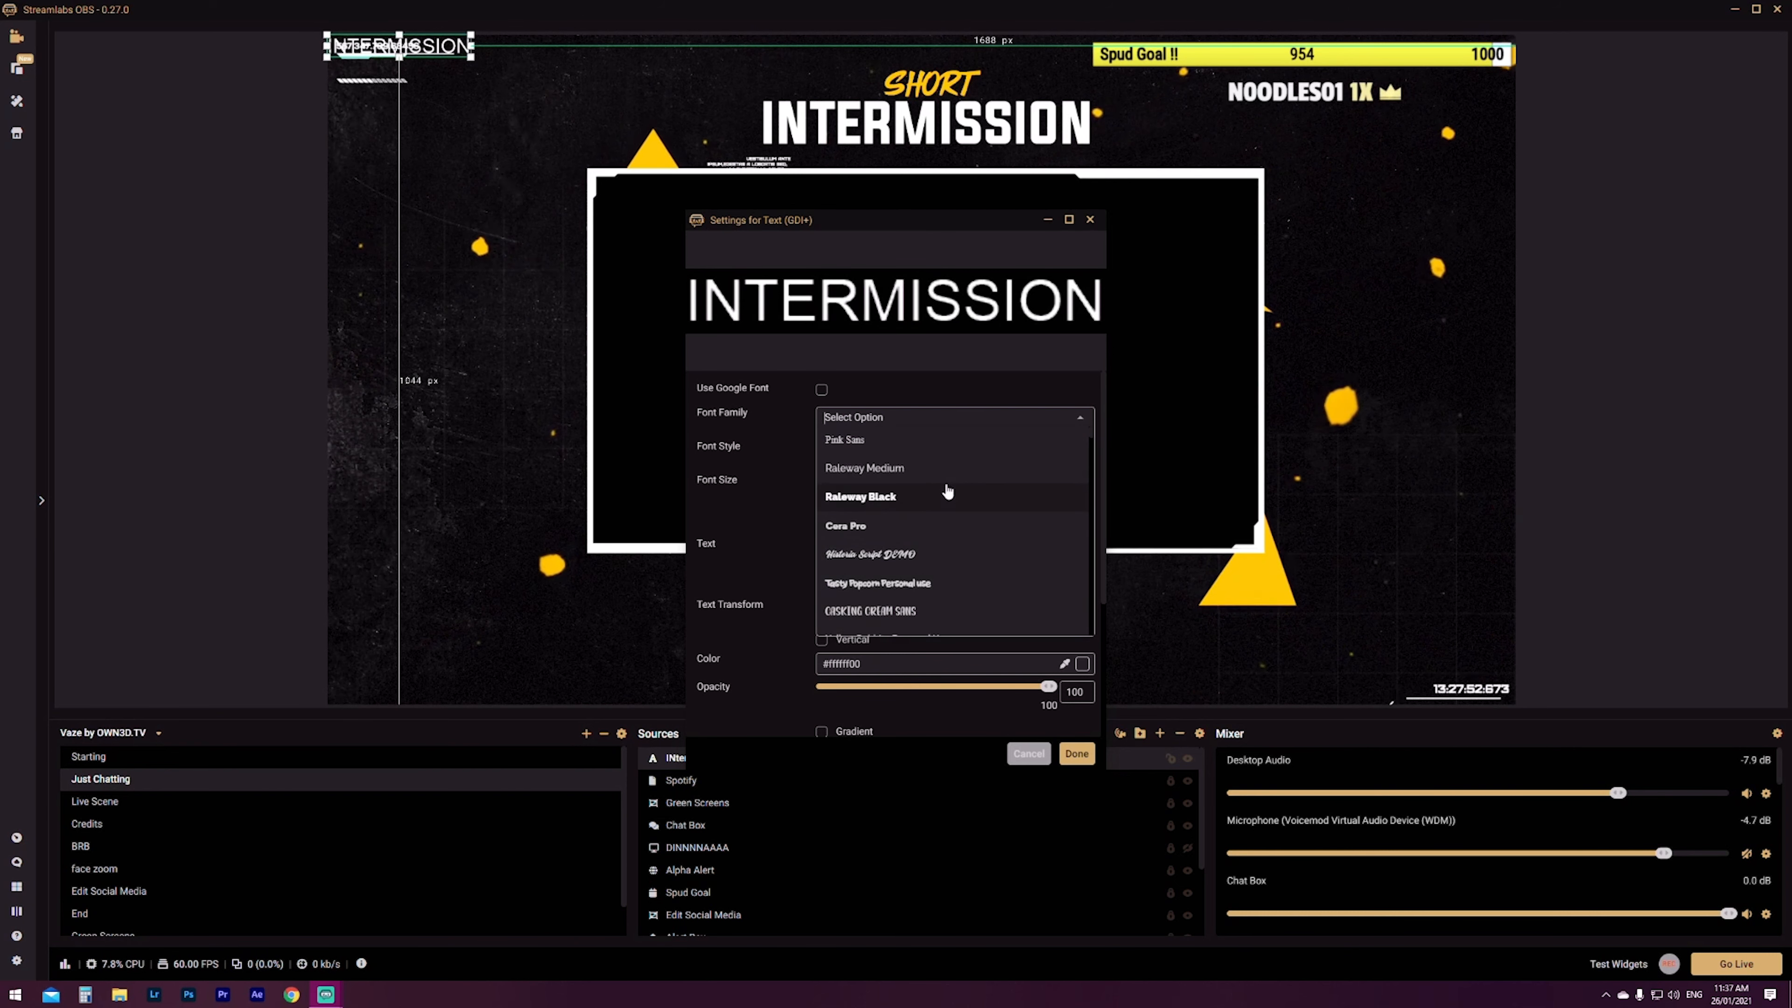
{"action": "left_click", "coordinate": [949, 497]}
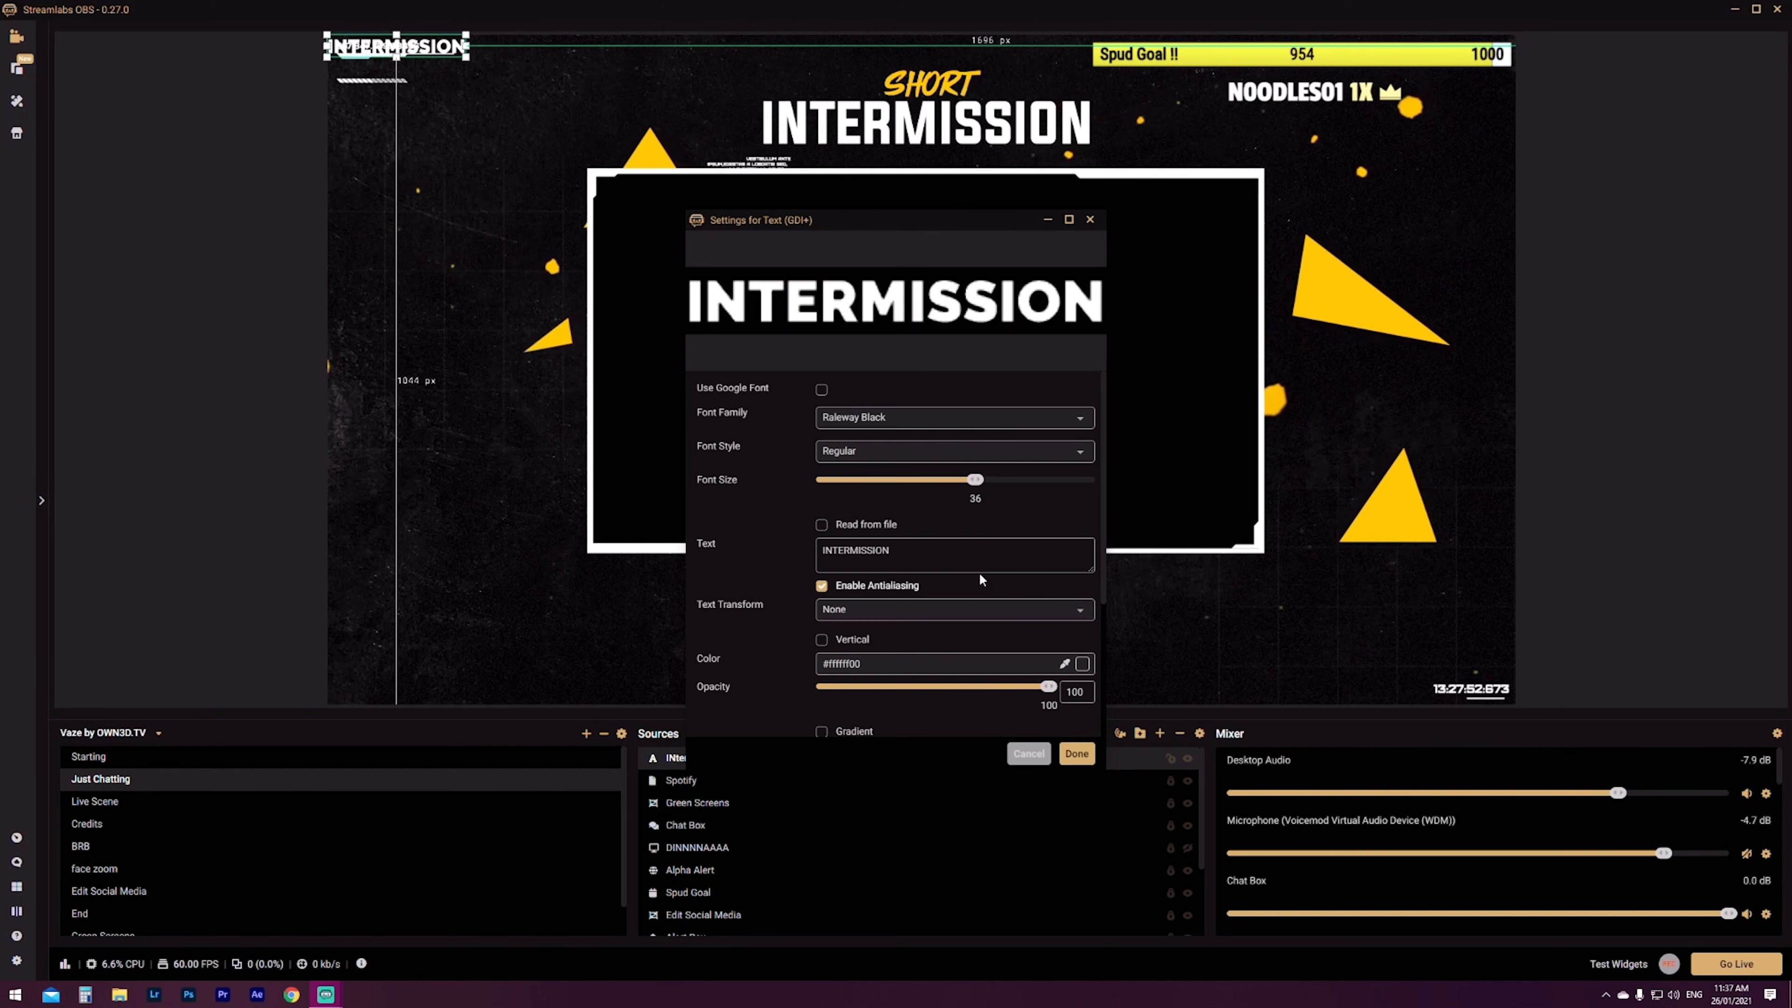
Keep the font style Regular, set the font size to 144 and finish the INTERMISSION text settings
{"action": "left_click", "coordinate": [970, 458]}
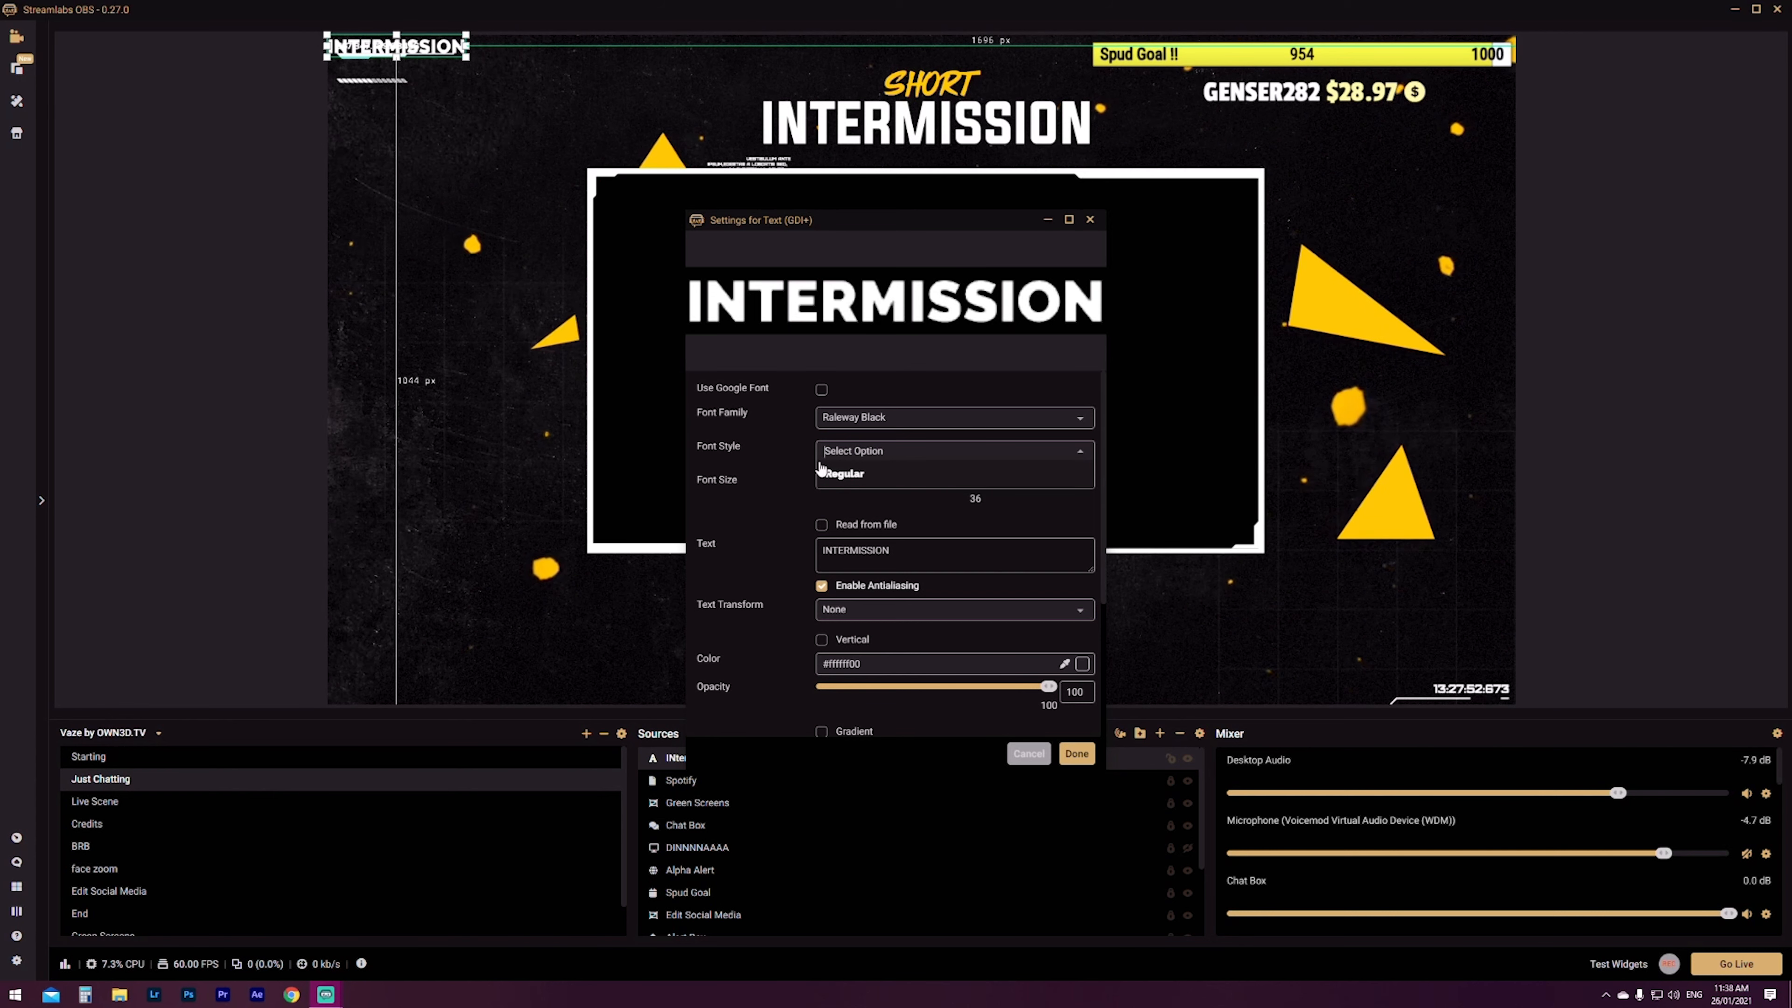
{"action": "left_click", "coordinate": [821, 471]}
{"action": "left_click_drag", "start_coordinate": [974, 492], "coordinate": [1075, 492]}
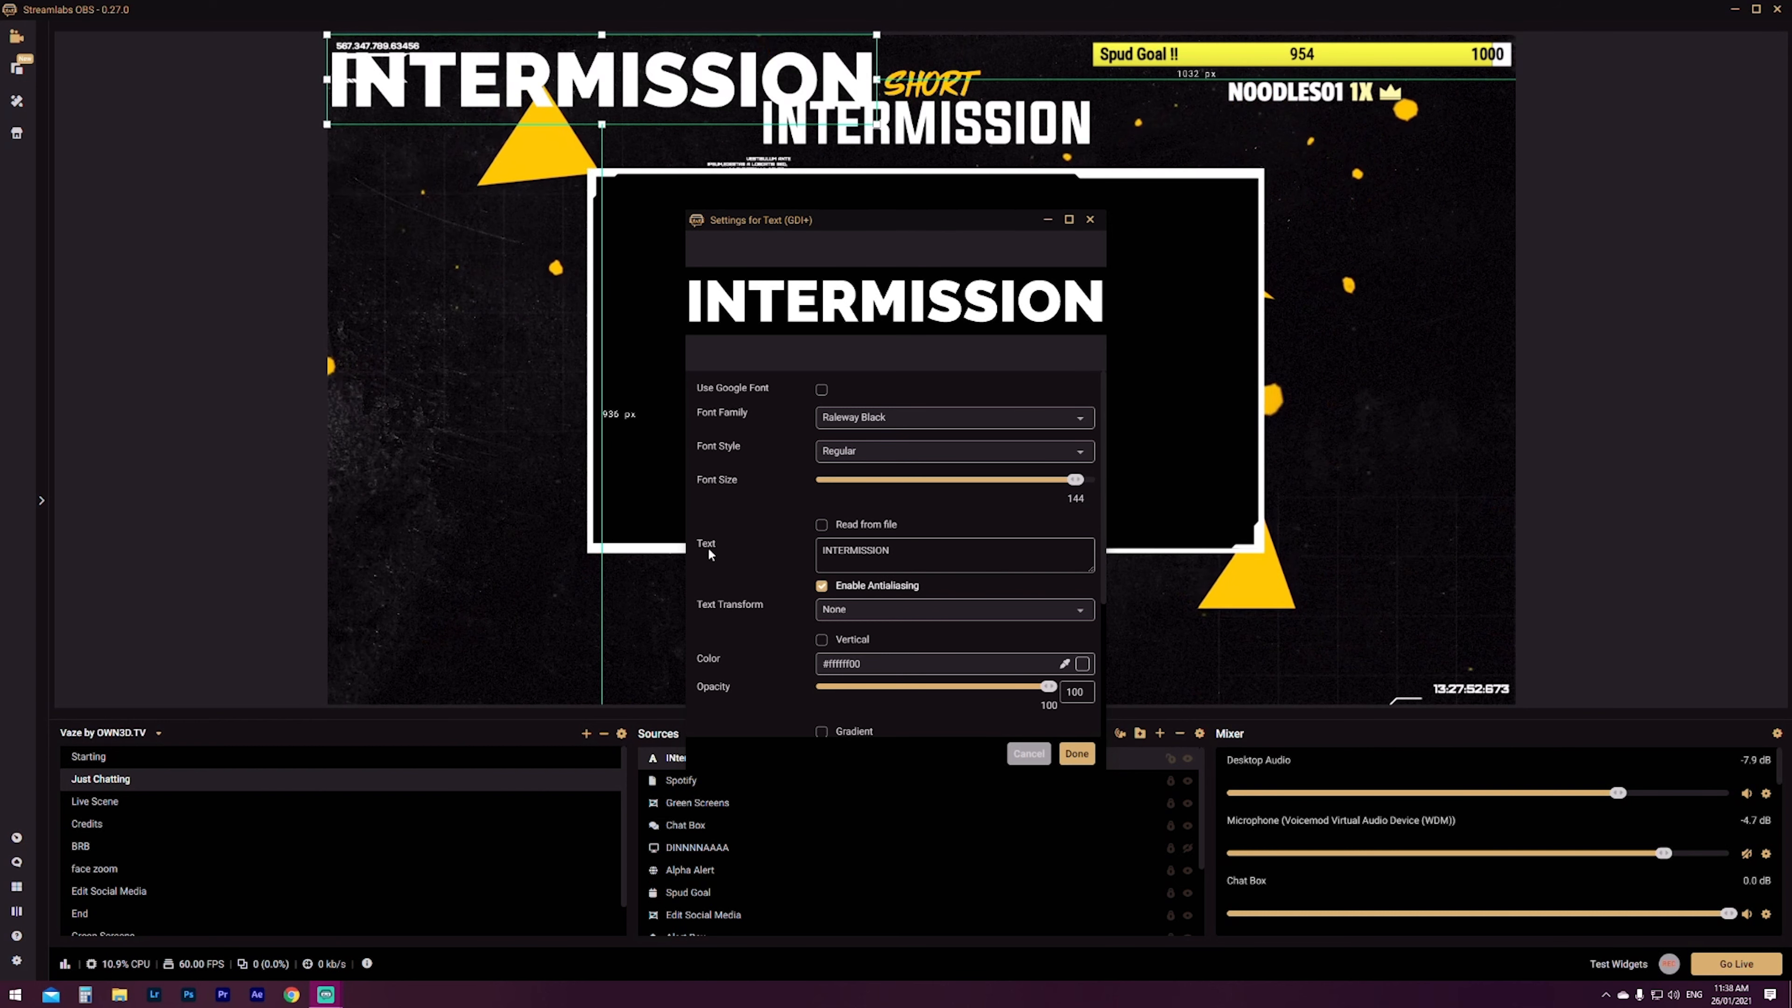
{"action": "scroll", "coordinate": [738, 563], "scroll_direction": "down", "scroll_amount": 1}
{"action": "scroll", "coordinate": [737, 563], "scroll_direction": "down", "scroll_amount": 1}
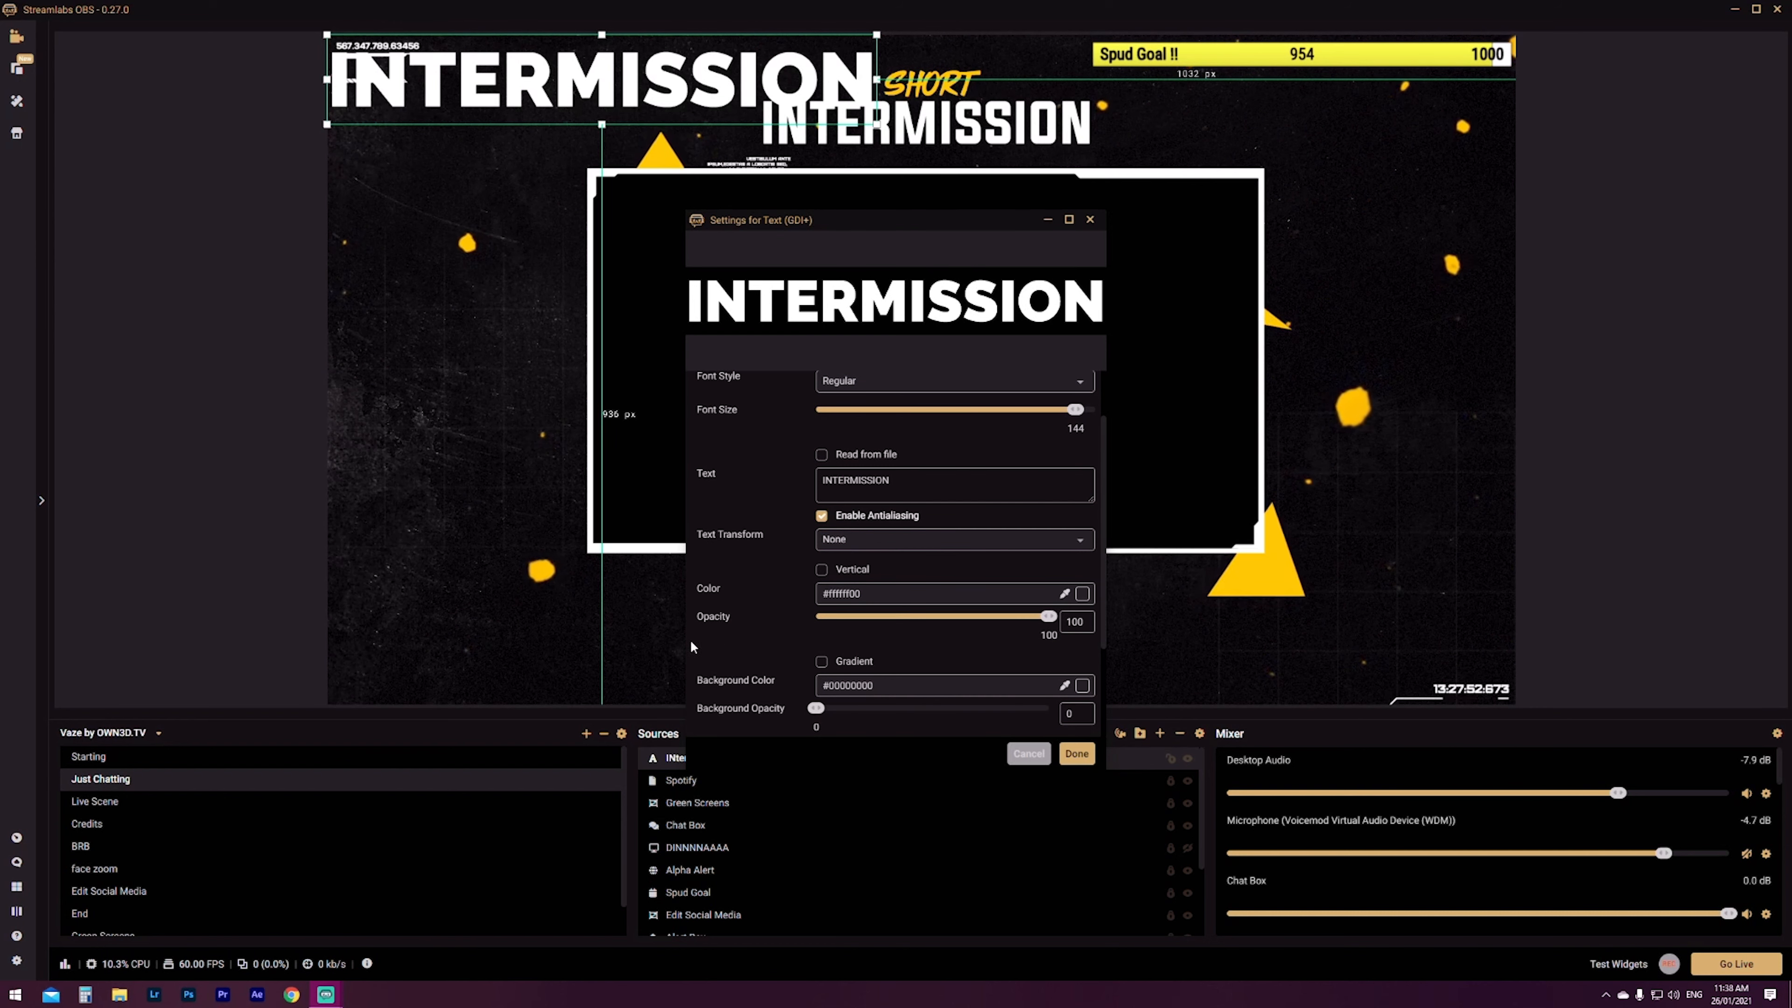
{"action": "scroll", "coordinate": [772, 610], "scroll_direction": "down", "scroll_amount": 1}
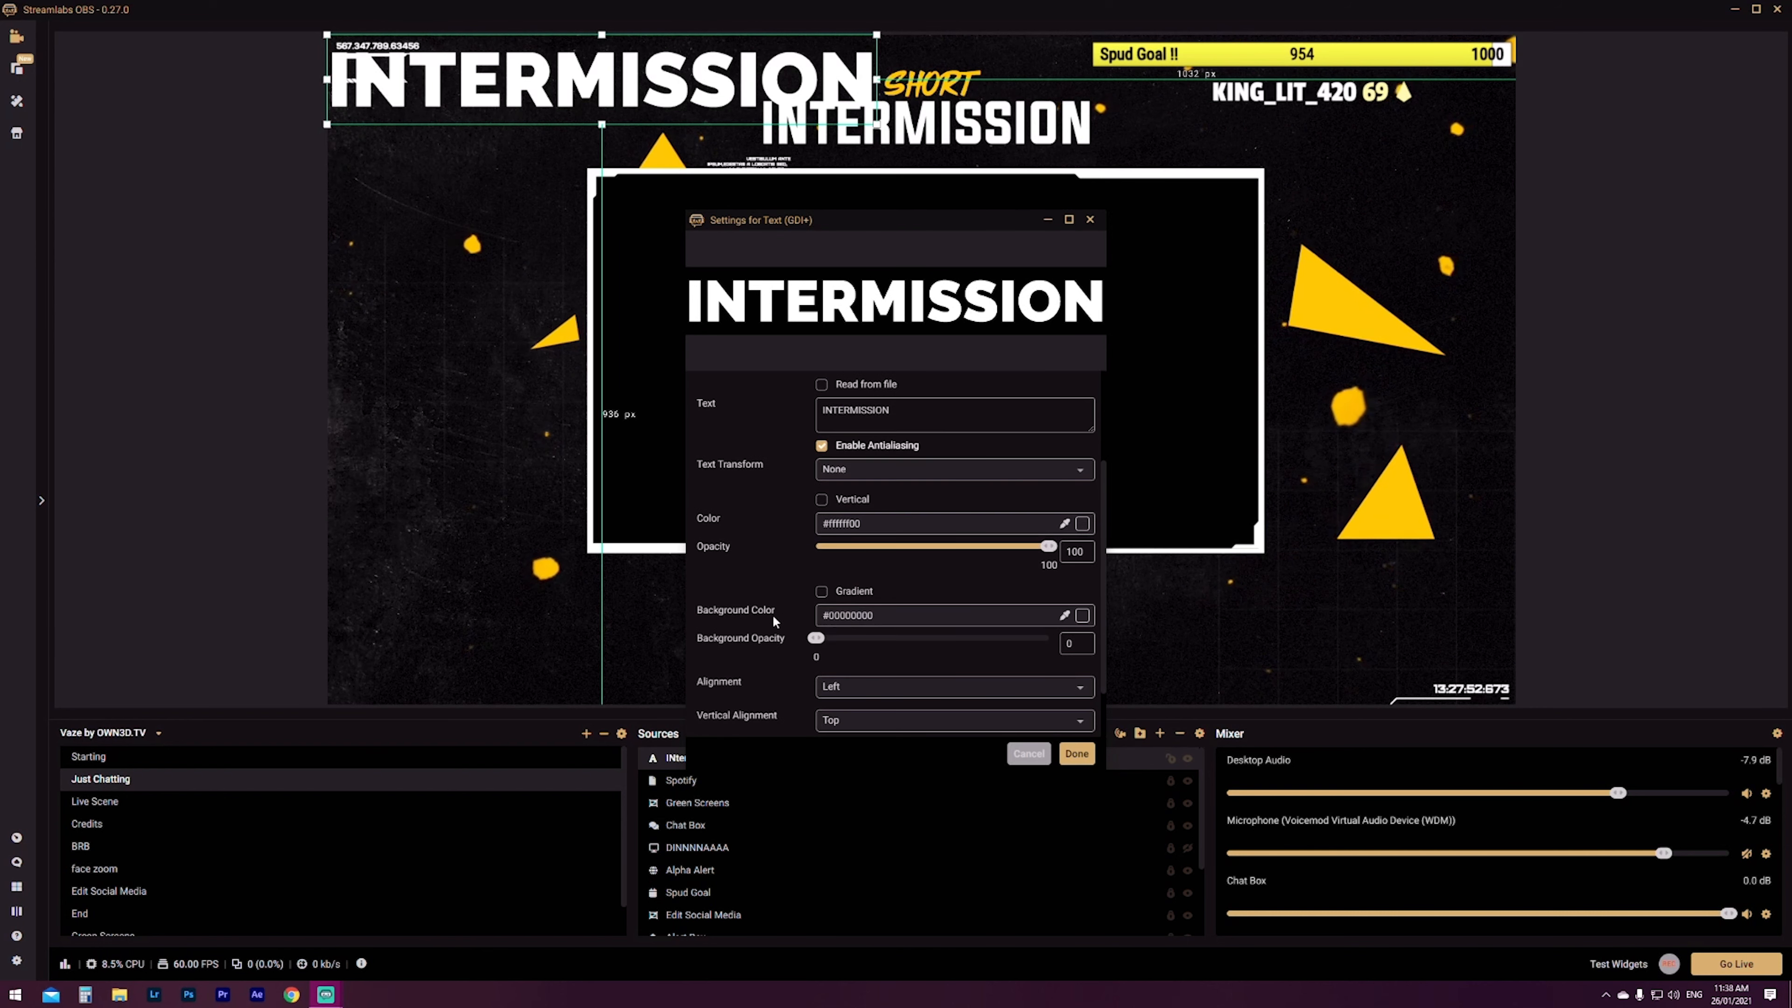
{"action": "scroll", "coordinate": [785, 609], "scroll_direction": "down", "scroll_amount": 2}
{"action": "left_click", "coordinate": [1077, 753]}
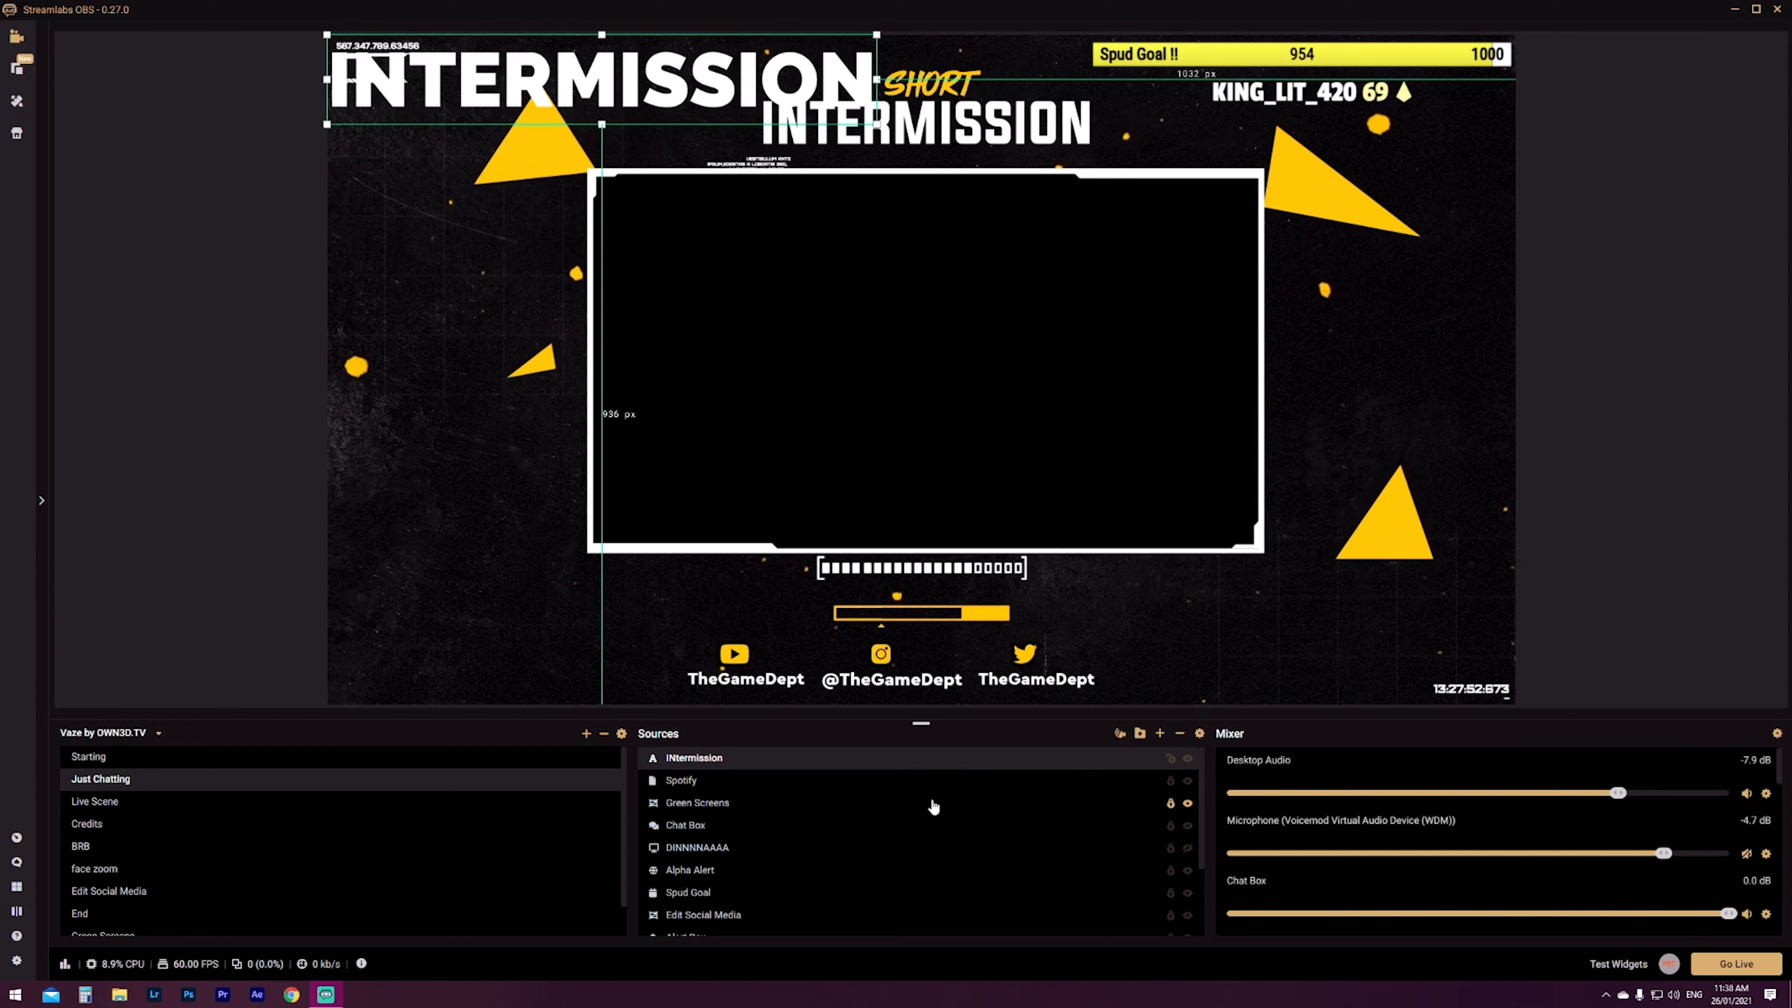
Move the new INTERMISSION text inside the upper part of the white webcam frame
{"action": "left_click_drag", "start_coordinate": [659, 104], "coordinate": [1013, 185]}
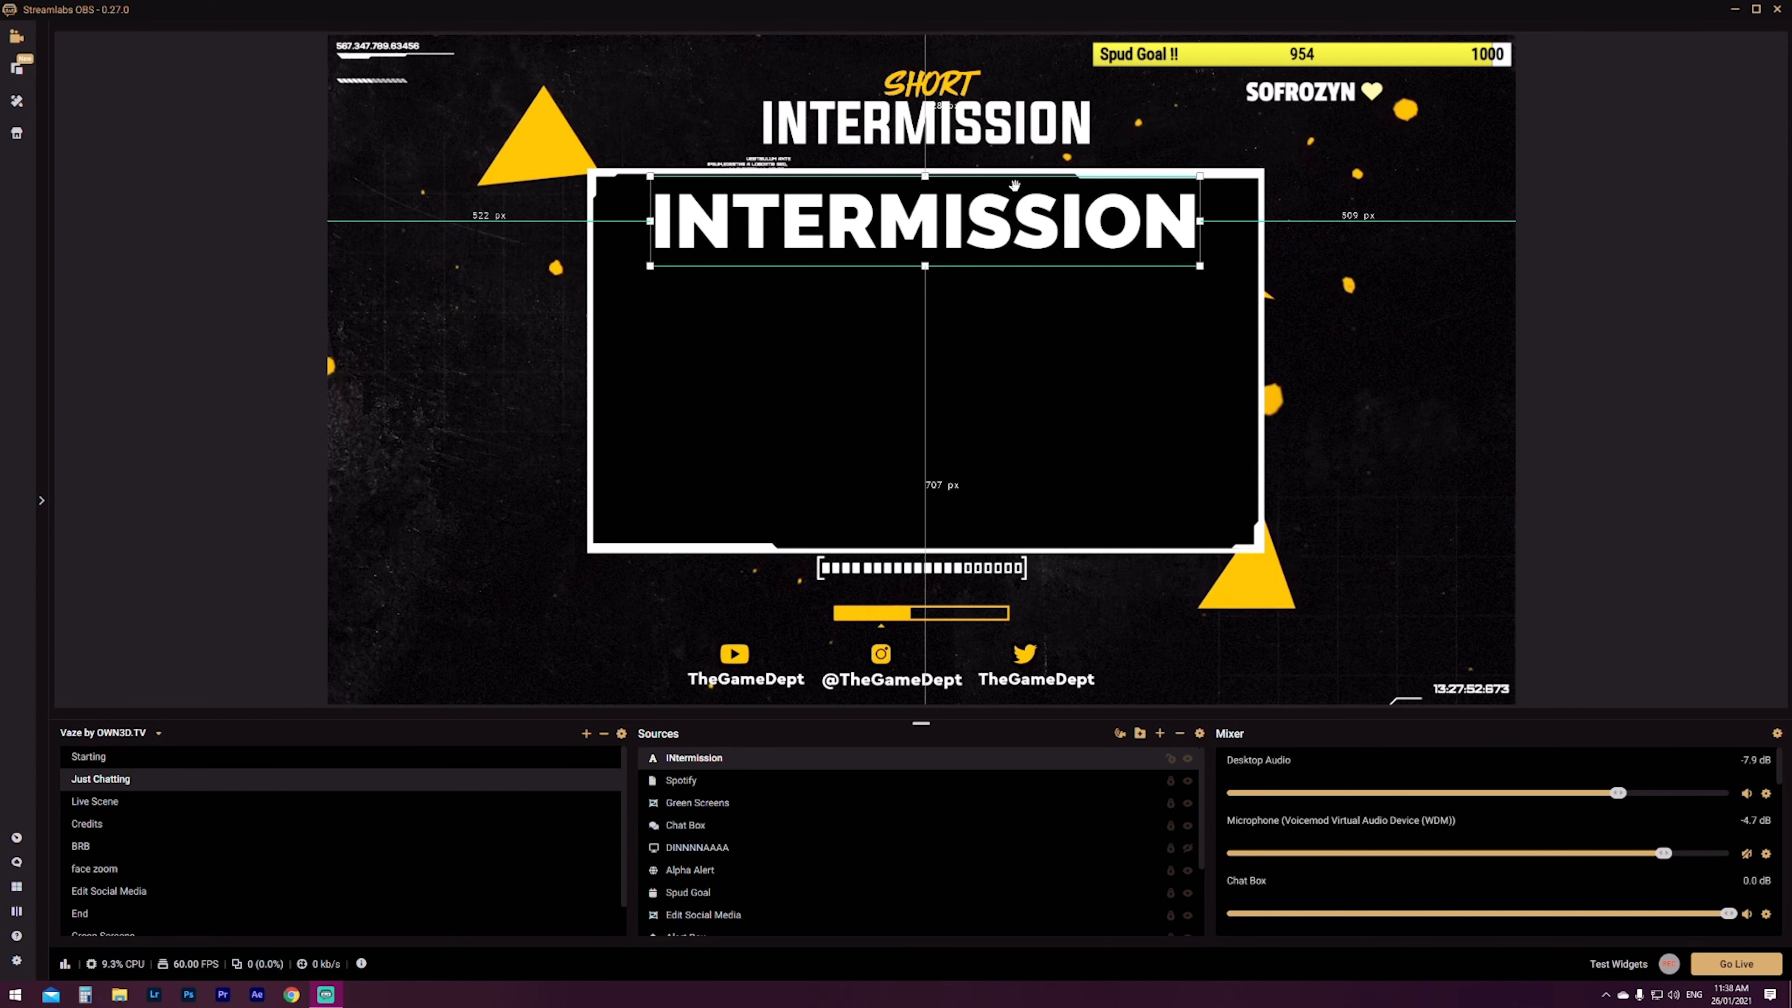
{"action": "left_click", "coordinate": [1334, 291]}
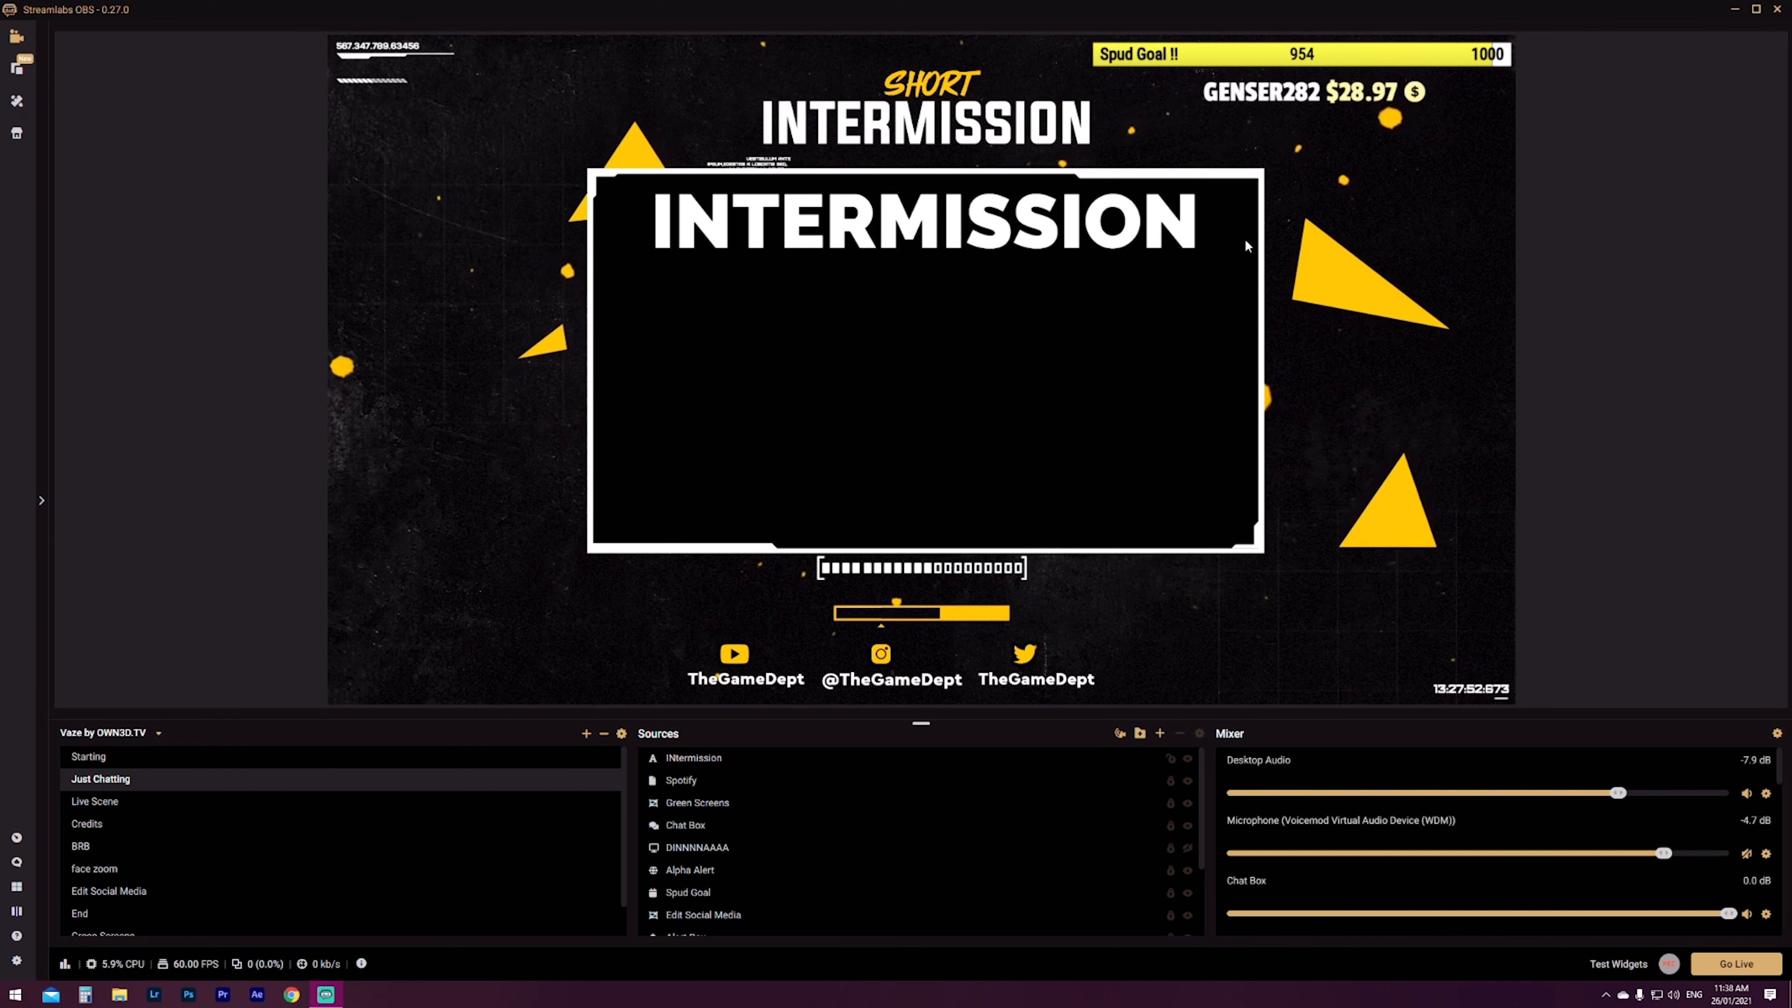
{"action": "mouse_move", "coordinate": [917, 243]}
{"action": "left_mouse_down"}
{"action": "mouse_move", "coordinate": [905, 129]}
{"action": "mouse_move", "coordinate": [904, 269]}
{"action": "left_mouse_up"}
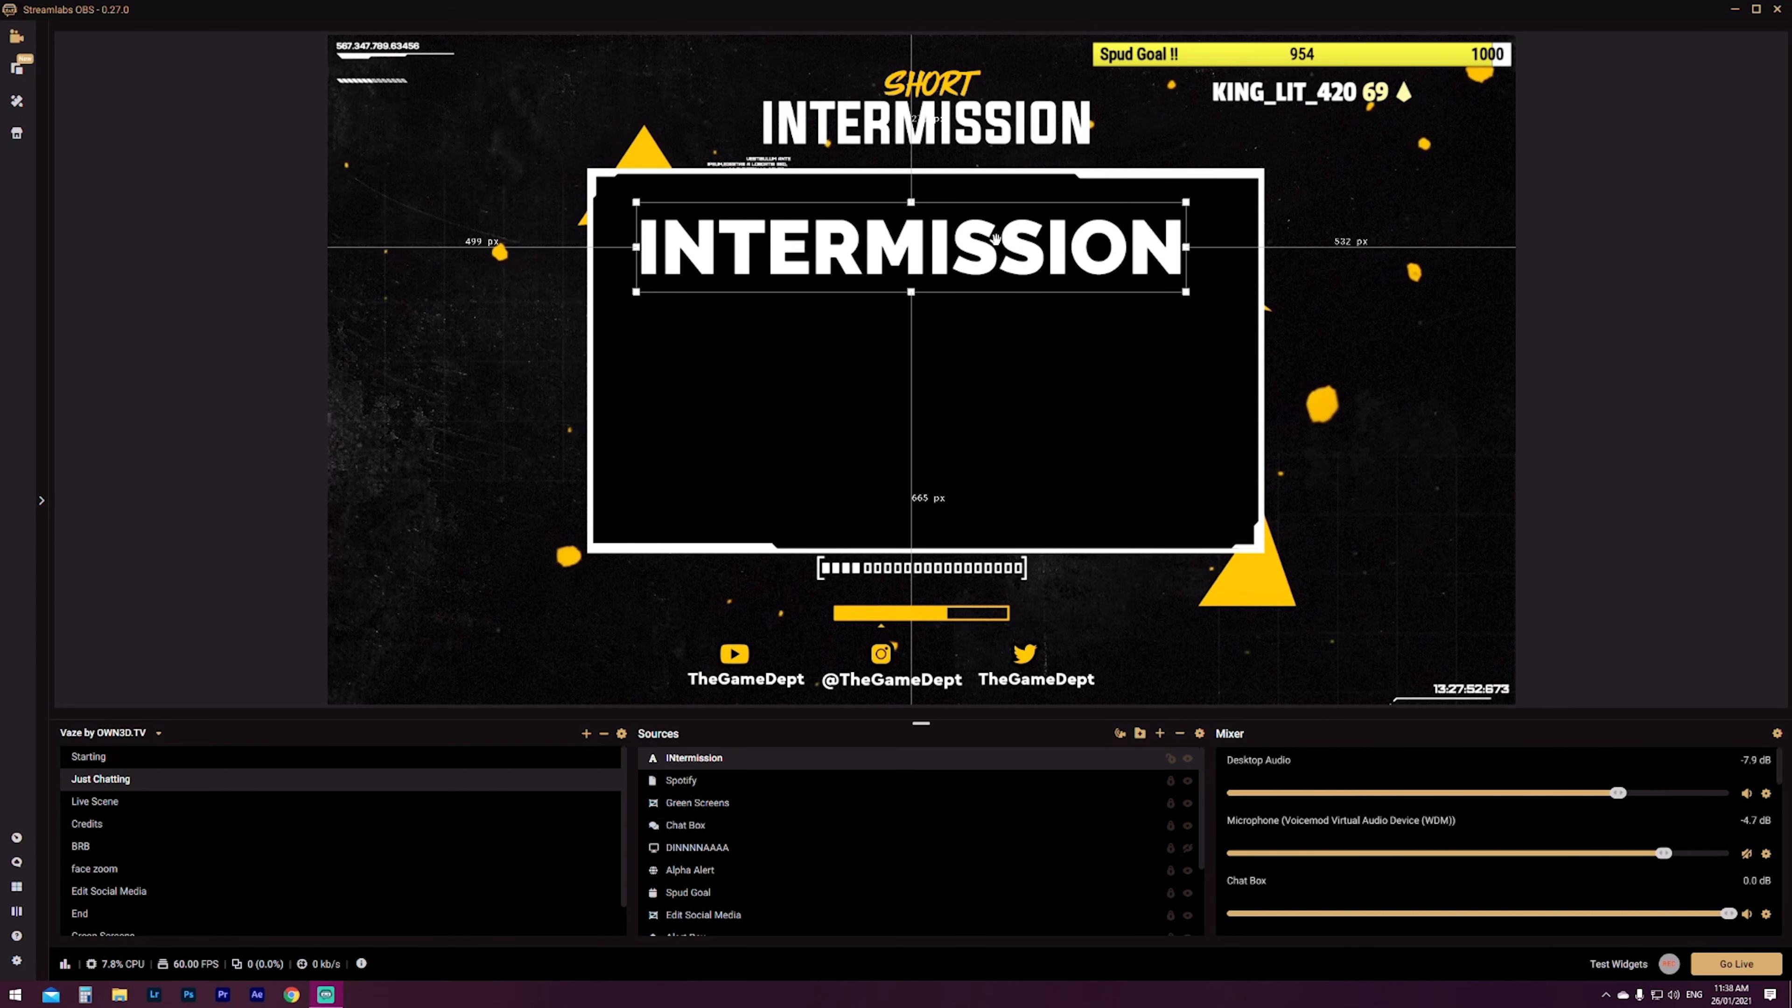
Reorder the INtermission source beneath both Vaze-talking-banner sources and shift its text partly behind the overlay, past the webcam frame's left edge
{"action": "left_click_drag", "start_coordinate": [951, 261], "coordinate": [1020, 344]}
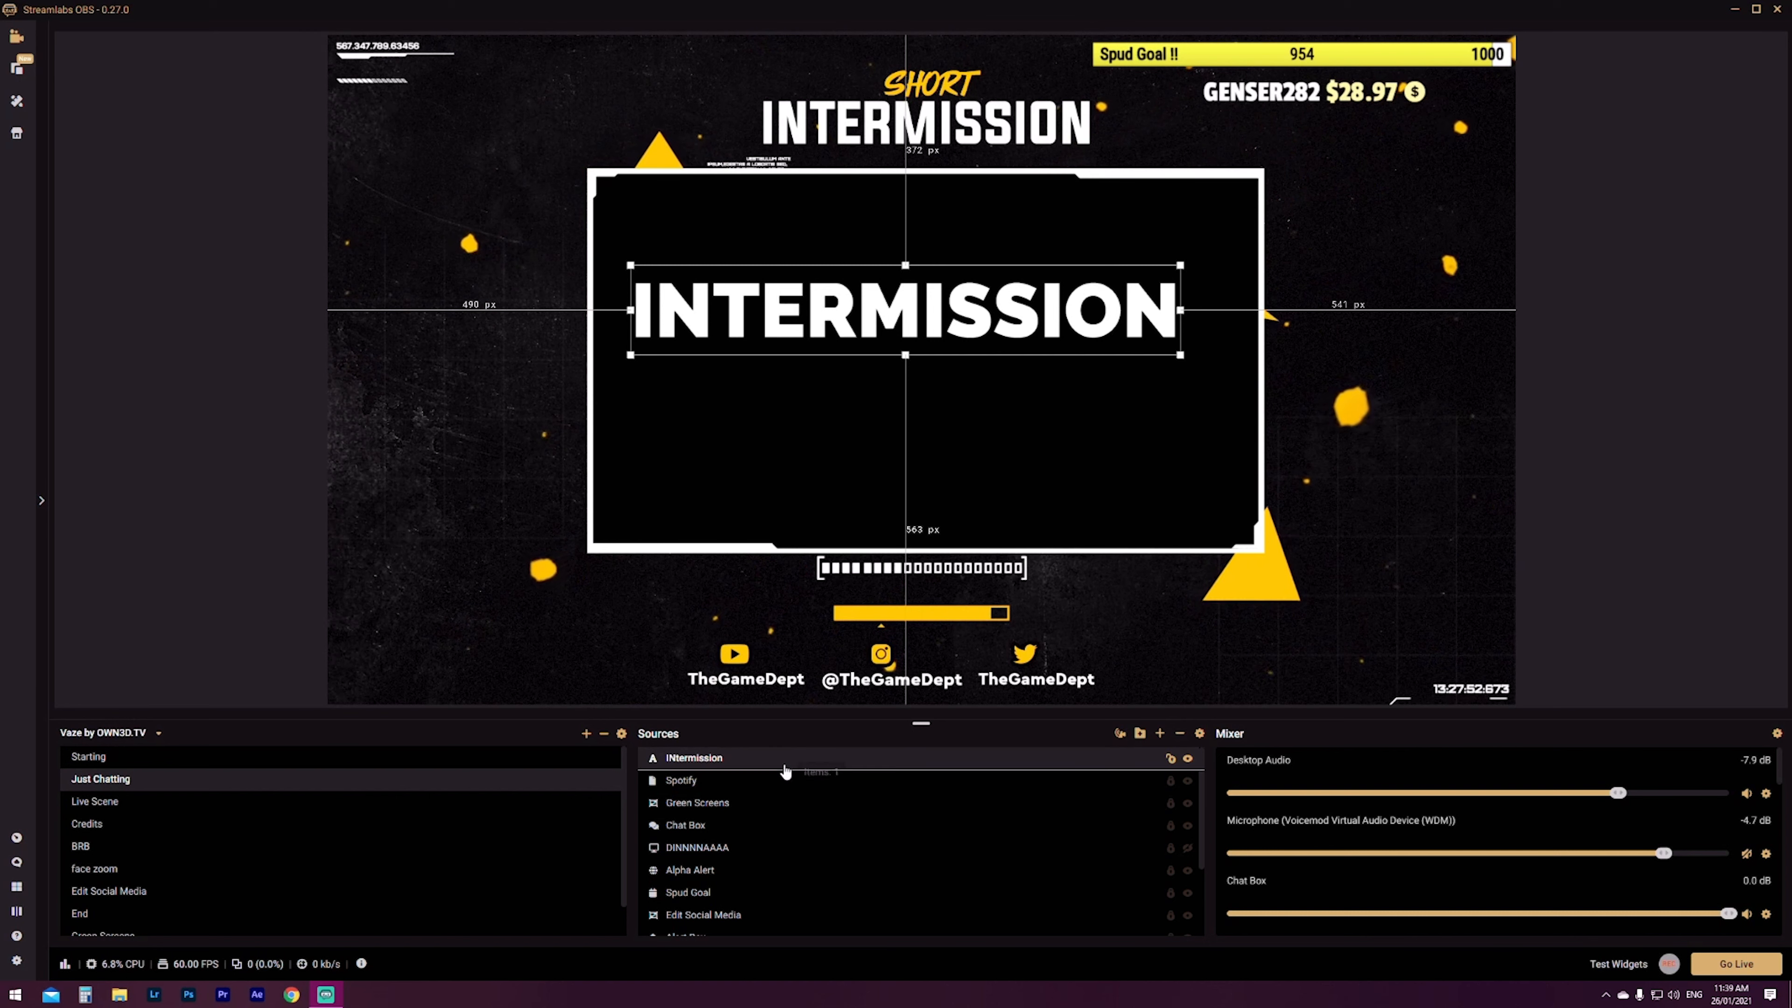
{"action": "mouse_move", "coordinate": [778, 914]}
{"action": "left_mouse_down"}
{"action": "mouse_move", "coordinate": [784, 936]}
{"action": "mouse_move", "coordinate": [760, 817]}
{"action": "mouse_move", "coordinate": [740, 817]}
{"action": "mouse_move", "coordinate": [790, 881]}
{"action": "left_mouse_up"}
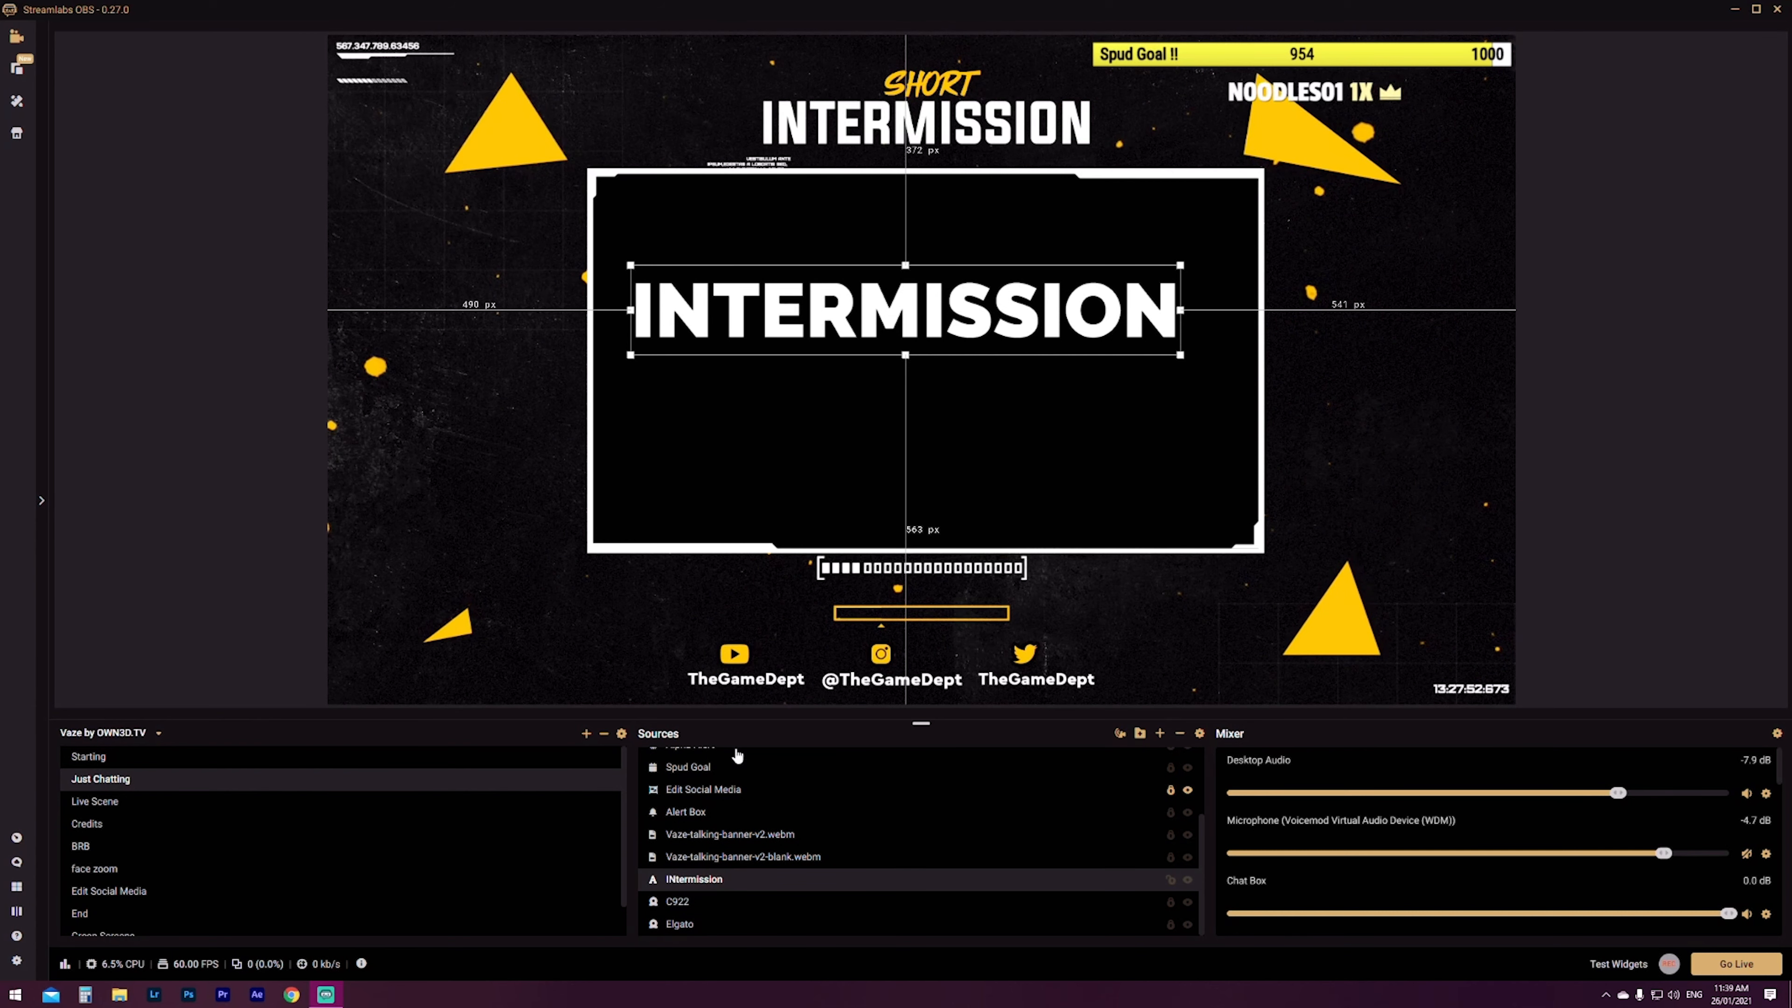
{"action": "left_click_drag", "start_coordinate": [867, 331], "coordinate": [670, 332]}
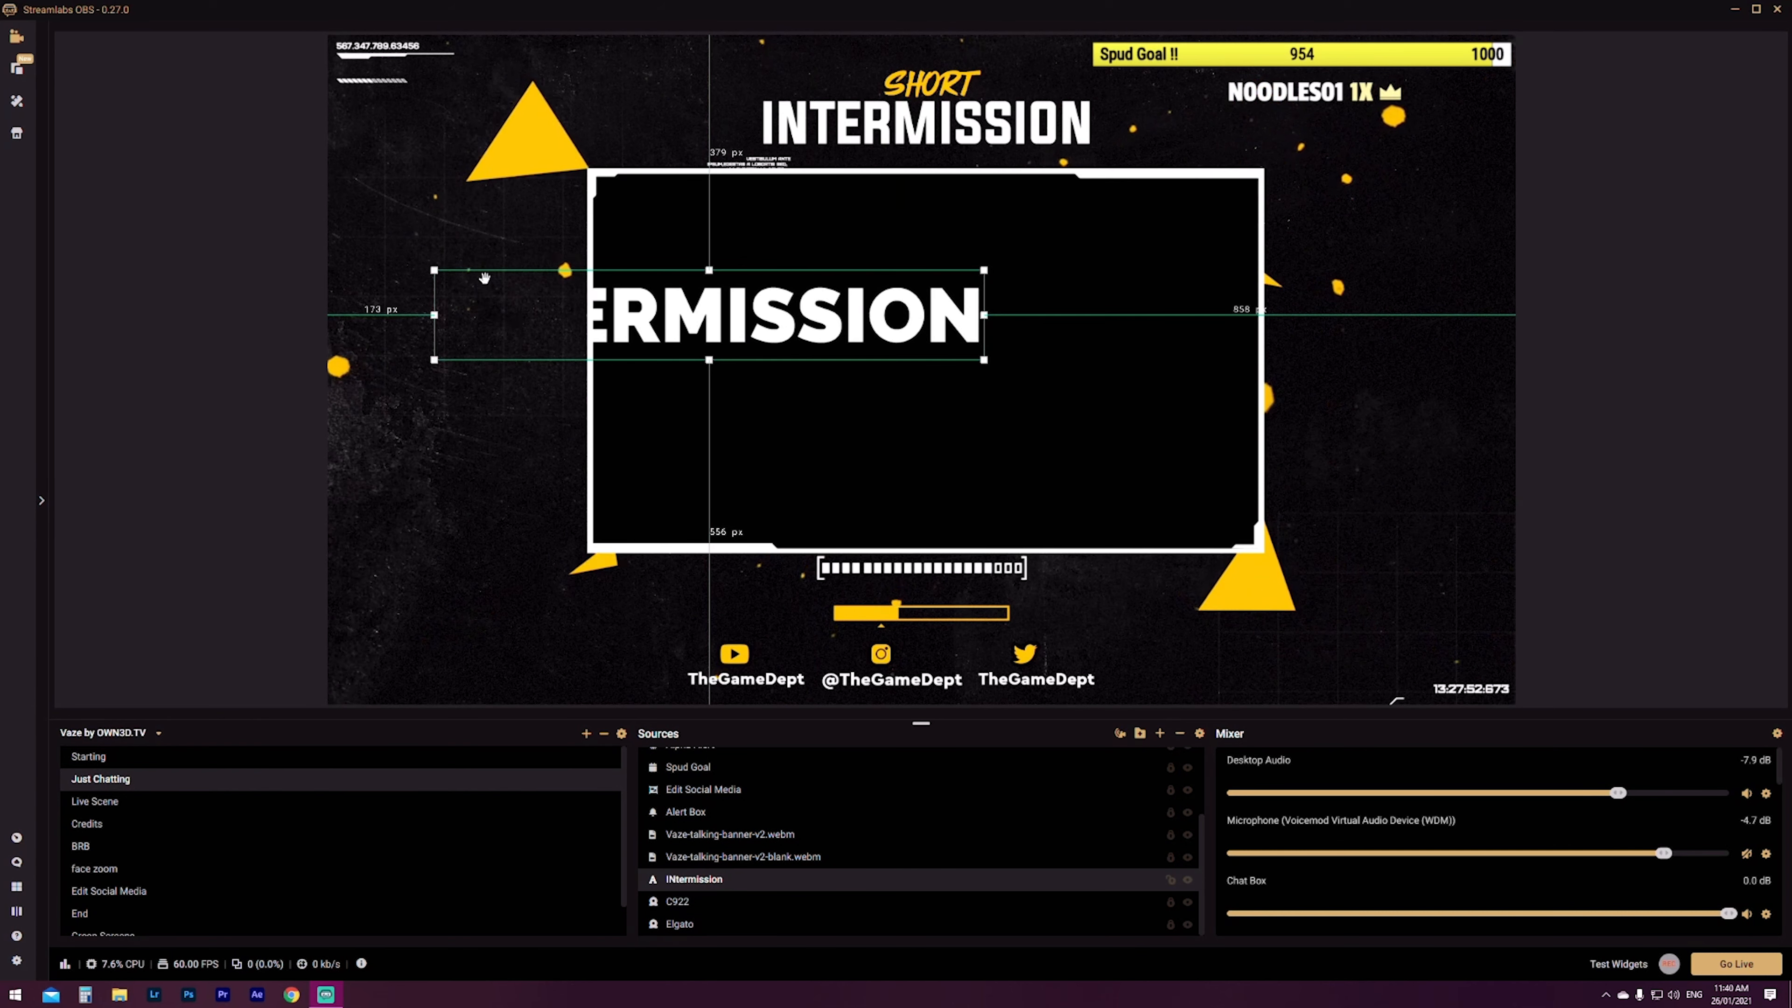
{"action": "left_click", "coordinate": [267, 384]}
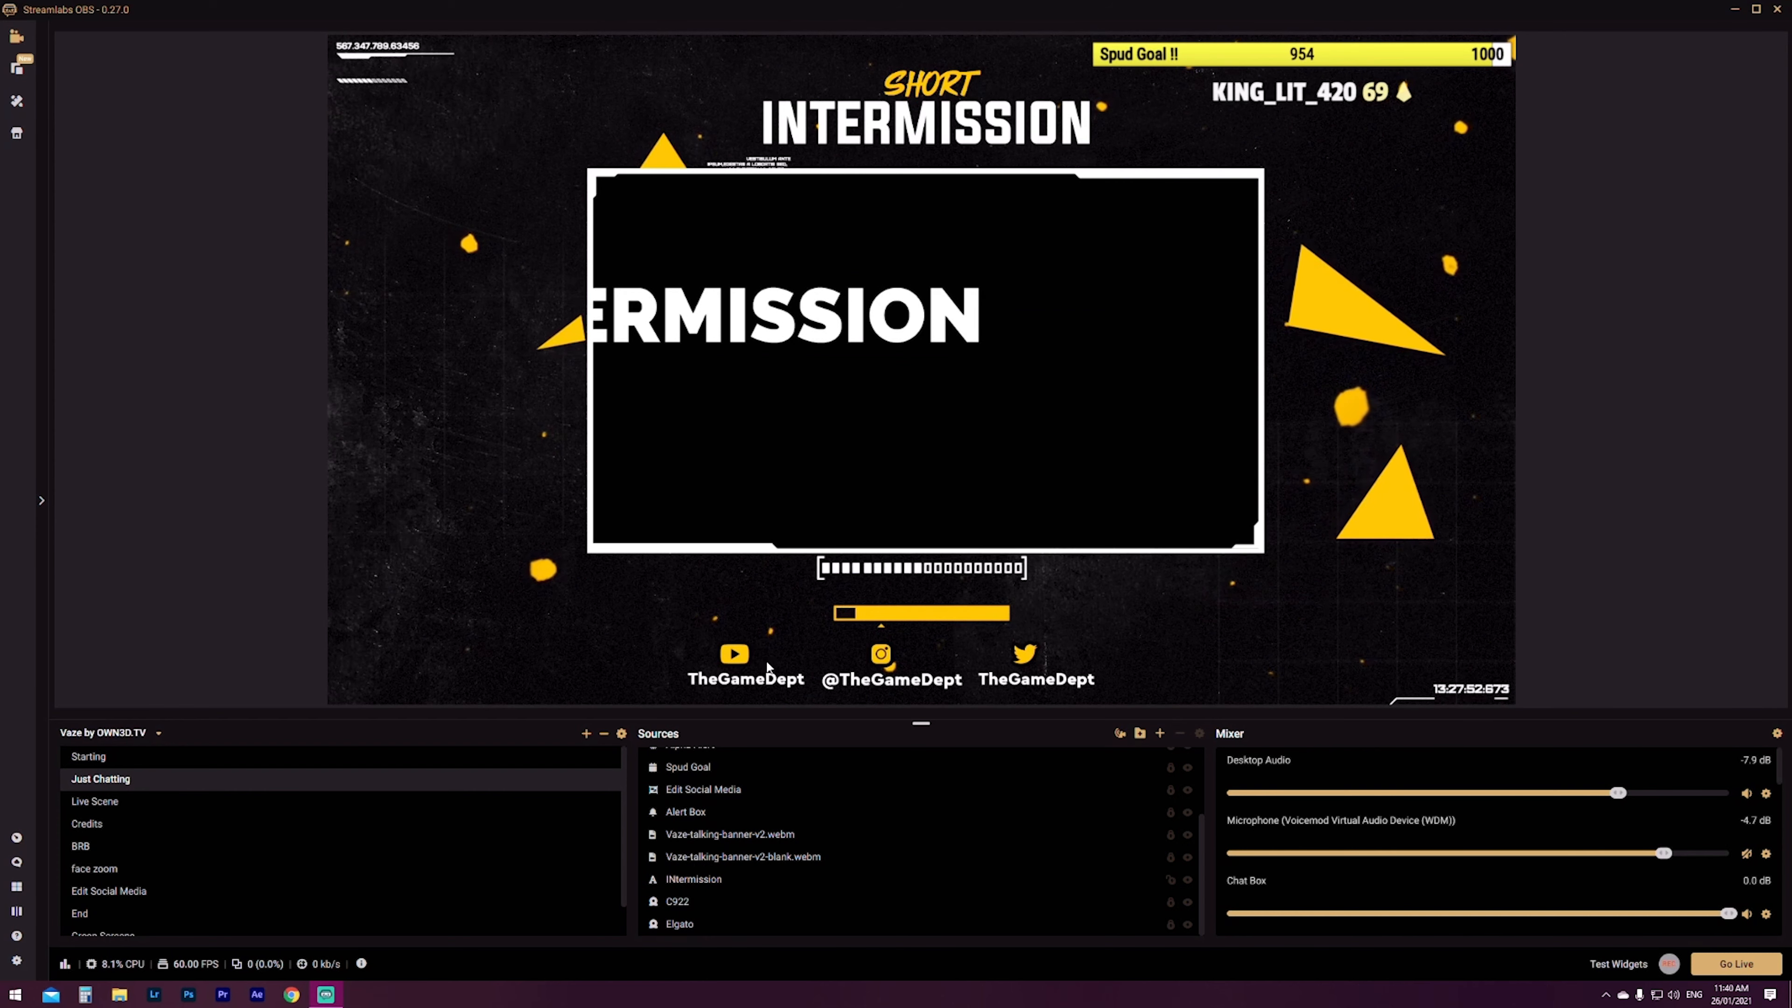
Return the INtermission source to the top of the source list and reposition its text in the upper half of the webcam frame
{"action": "left_click_drag", "start_coordinate": [754, 329], "coordinate": [928, 339]}
{"action": "left_click_drag", "start_coordinate": [752, 882], "coordinate": [748, 765]}
{"action": "mouse_move", "coordinate": [829, 351]}
{"action": "left_mouse_down"}
{"action": "mouse_move", "coordinate": [606, 370]}
{"action": "mouse_move", "coordinate": [839, 352]}
{"action": "left_mouse_up"}
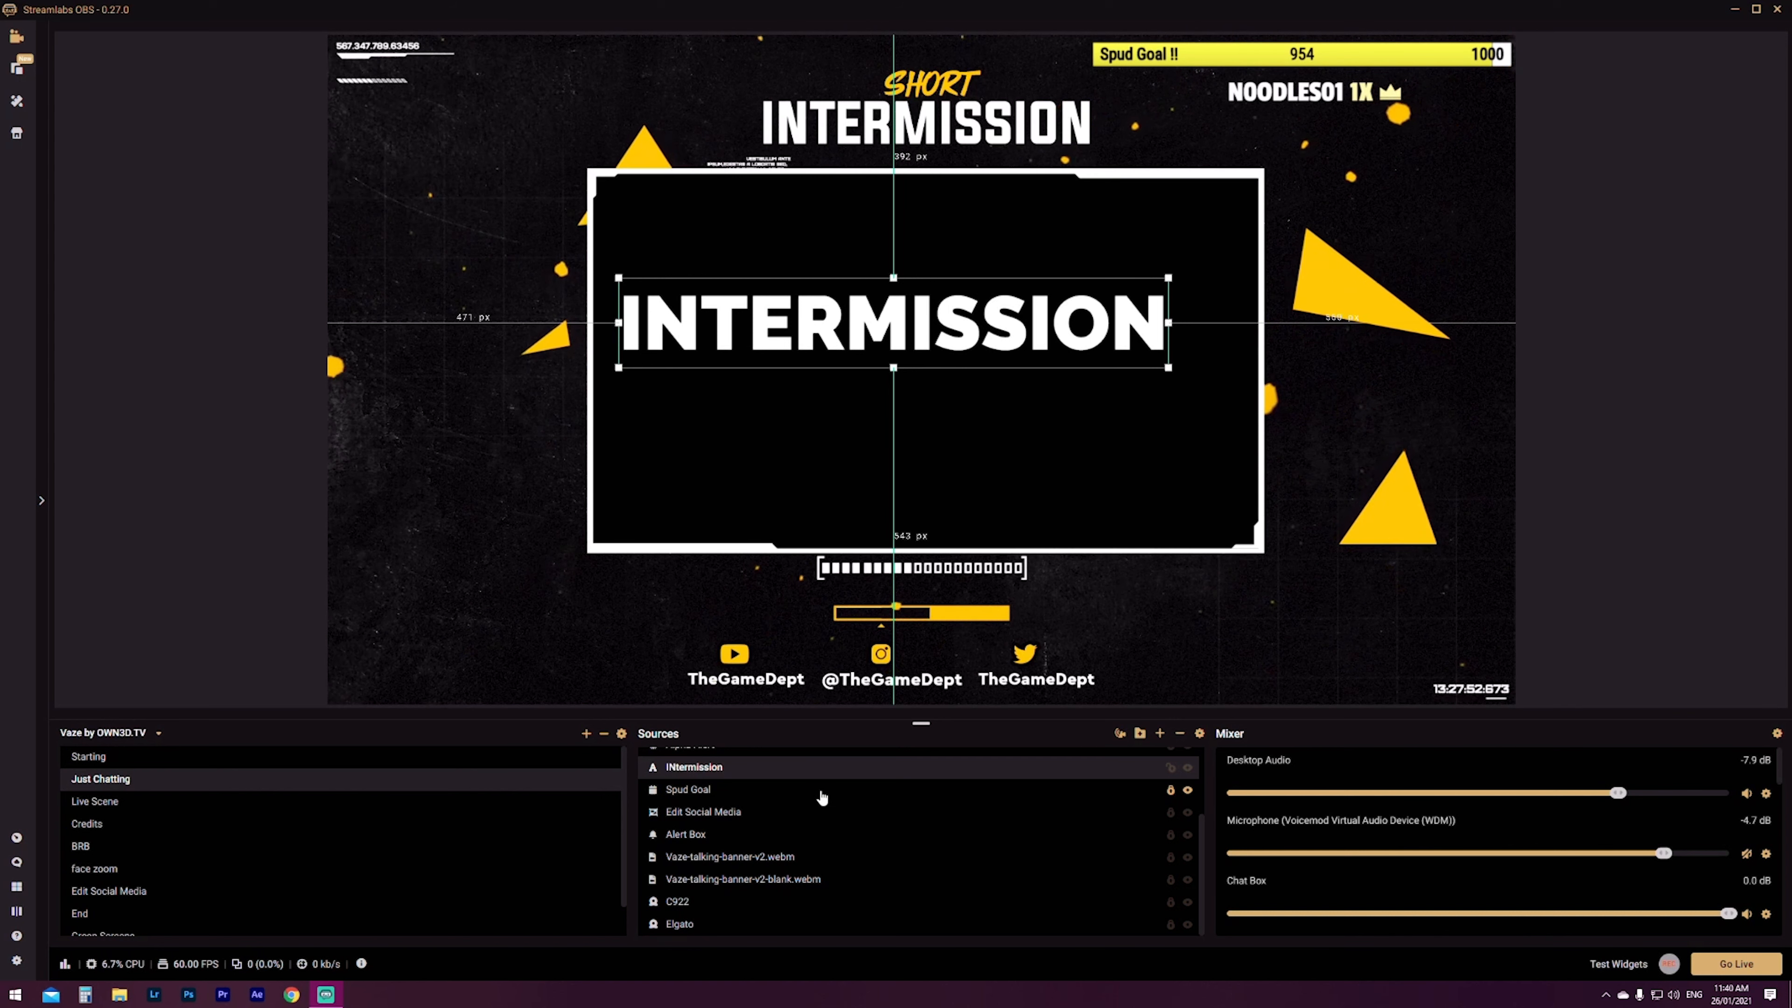
{"action": "left_click", "coordinate": [807, 808]}
{"action": "scroll", "coordinate": [806, 807], "scroll_direction": "up", "scroll_amount": 3}
{"action": "left_click_drag", "start_coordinate": [711, 870], "coordinate": [710, 759]}
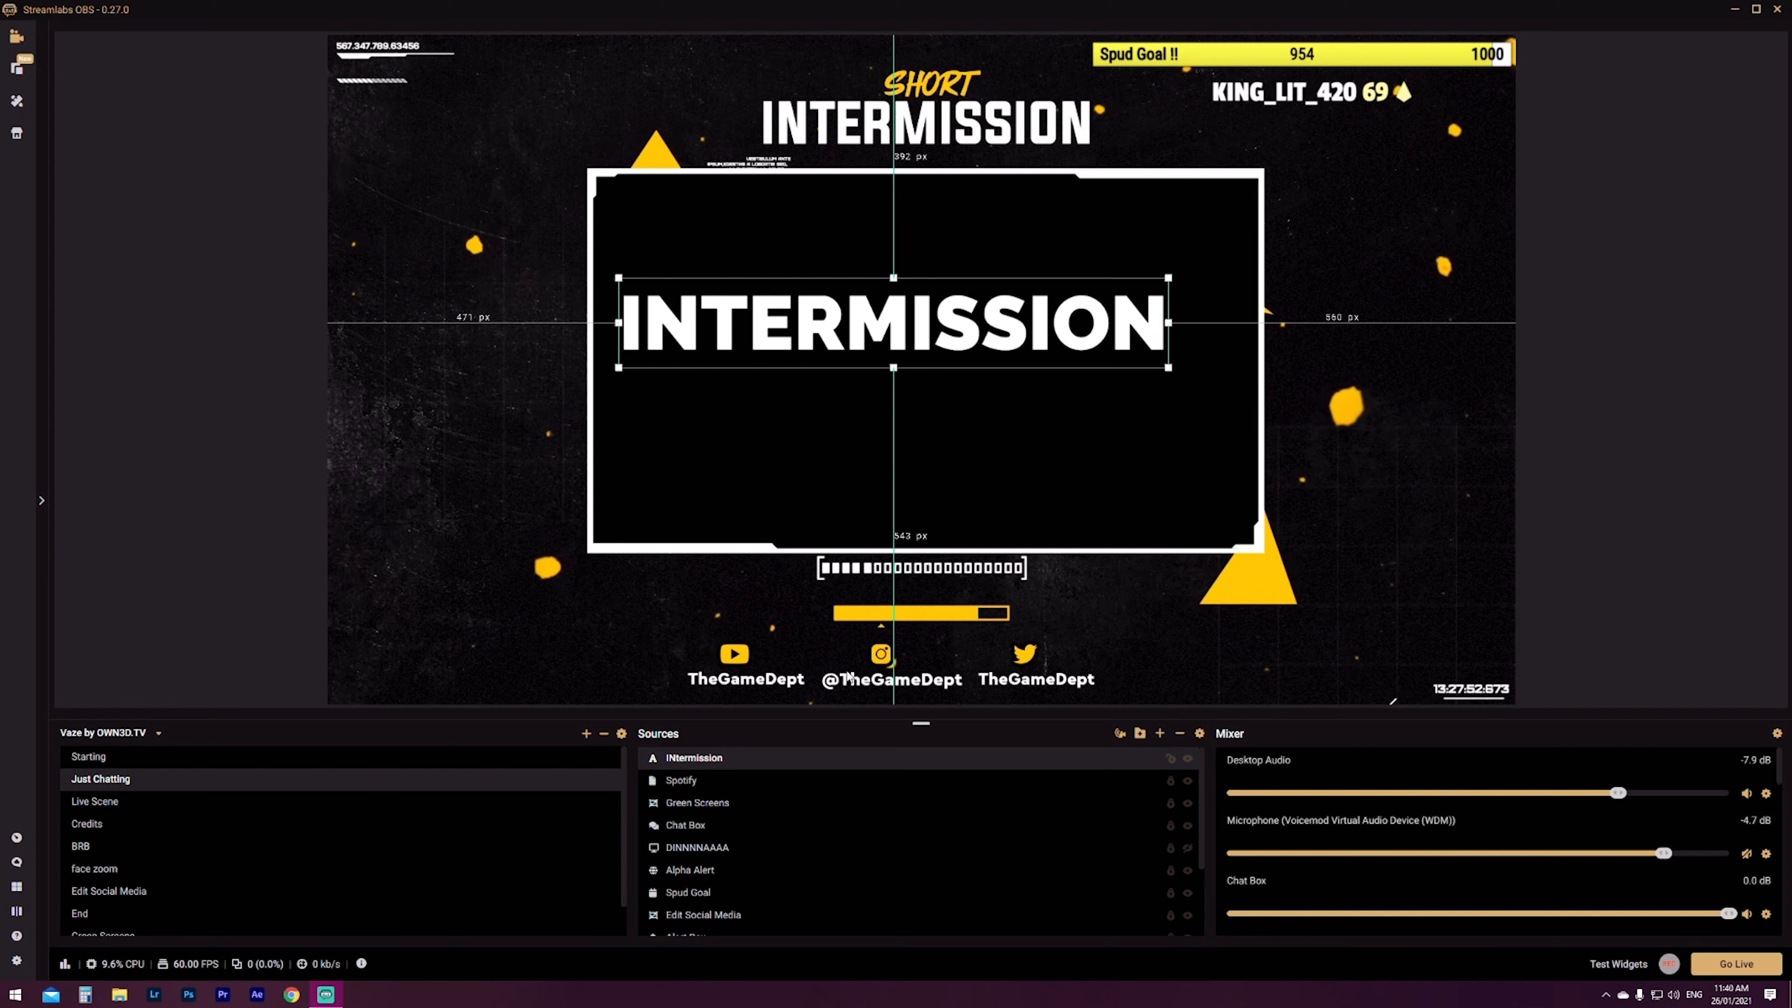
{"action": "left_click_drag", "start_coordinate": [872, 328], "coordinate": [893, 307]}
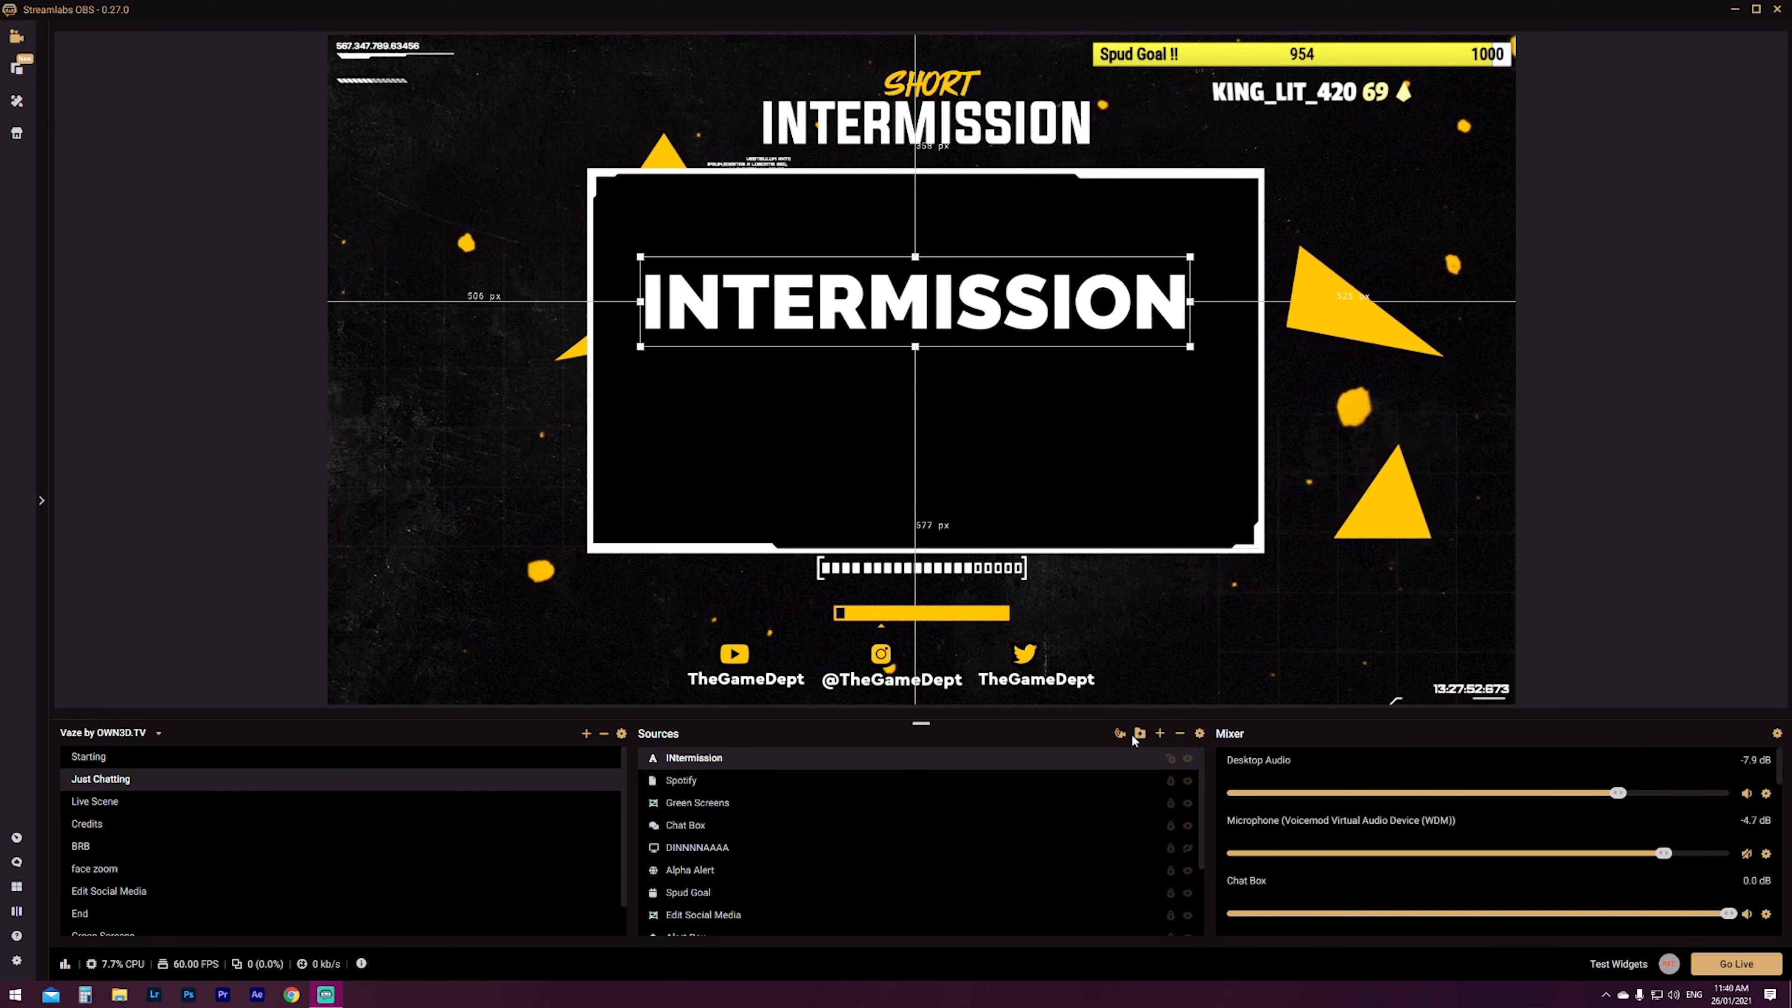
Lock the INtermission source in the Just Chatting scene and hide it from the preview
{"action": "left_click", "coordinate": [1171, 760]}
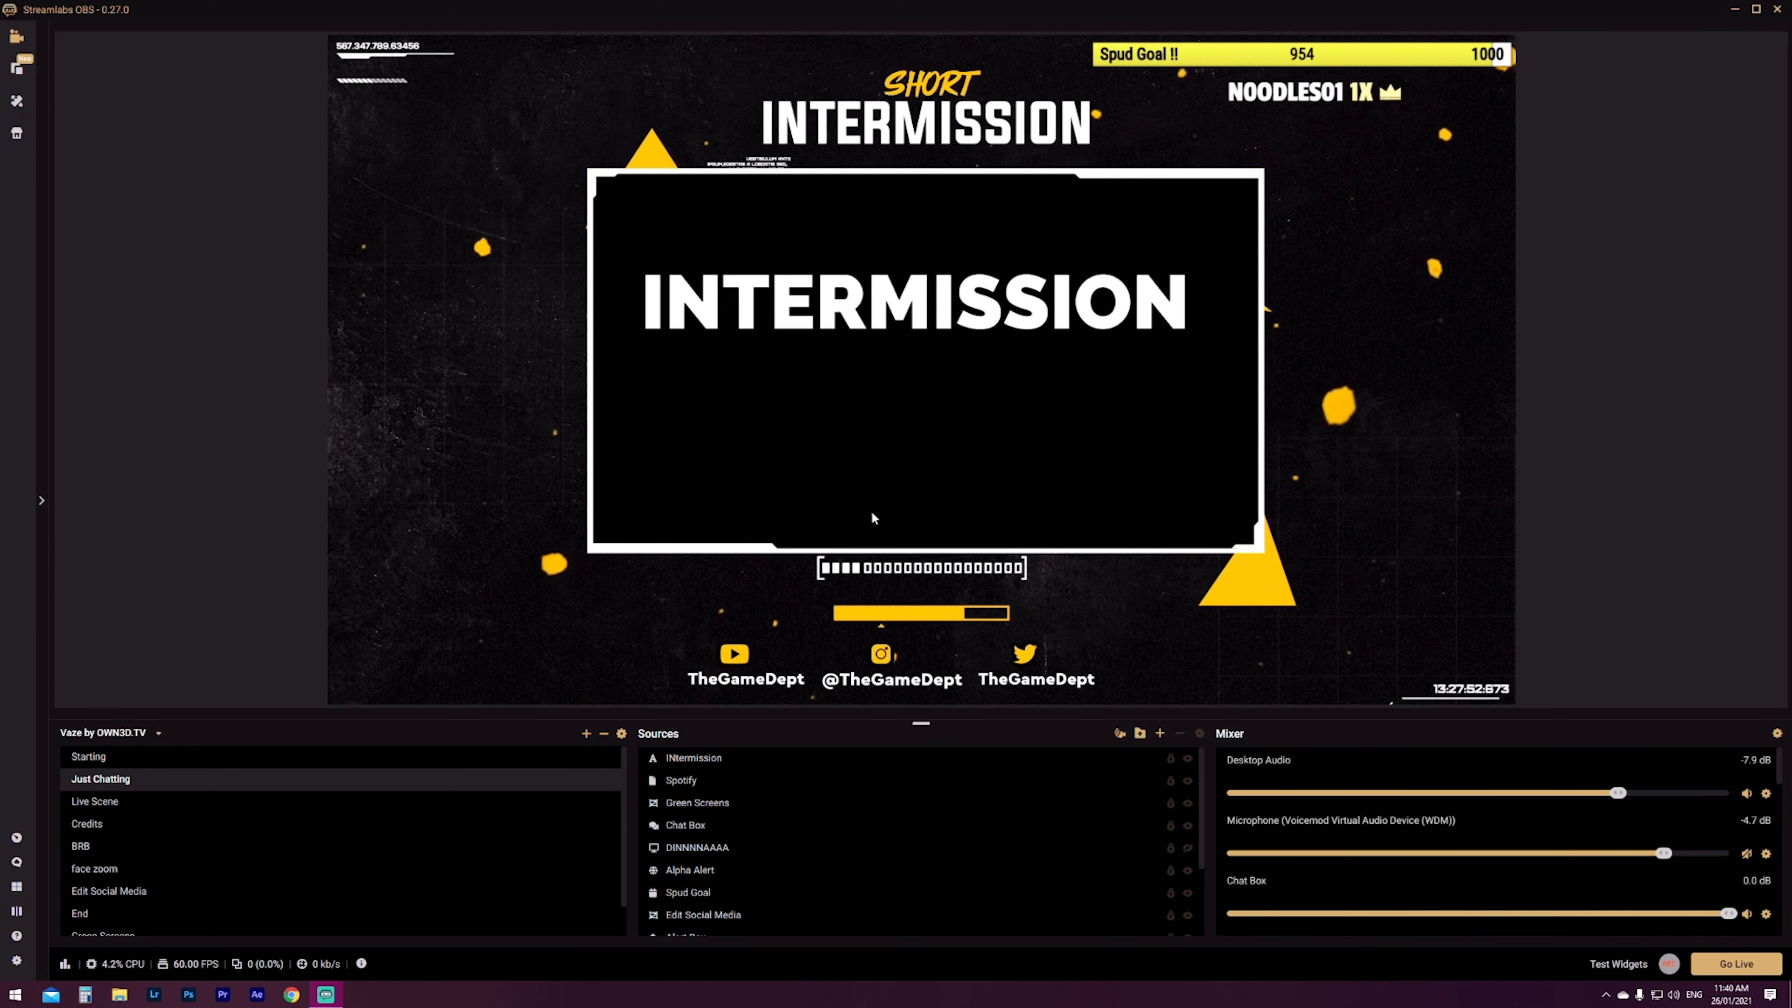
{"action": "left_click", "coordinate": [1188, 760]}
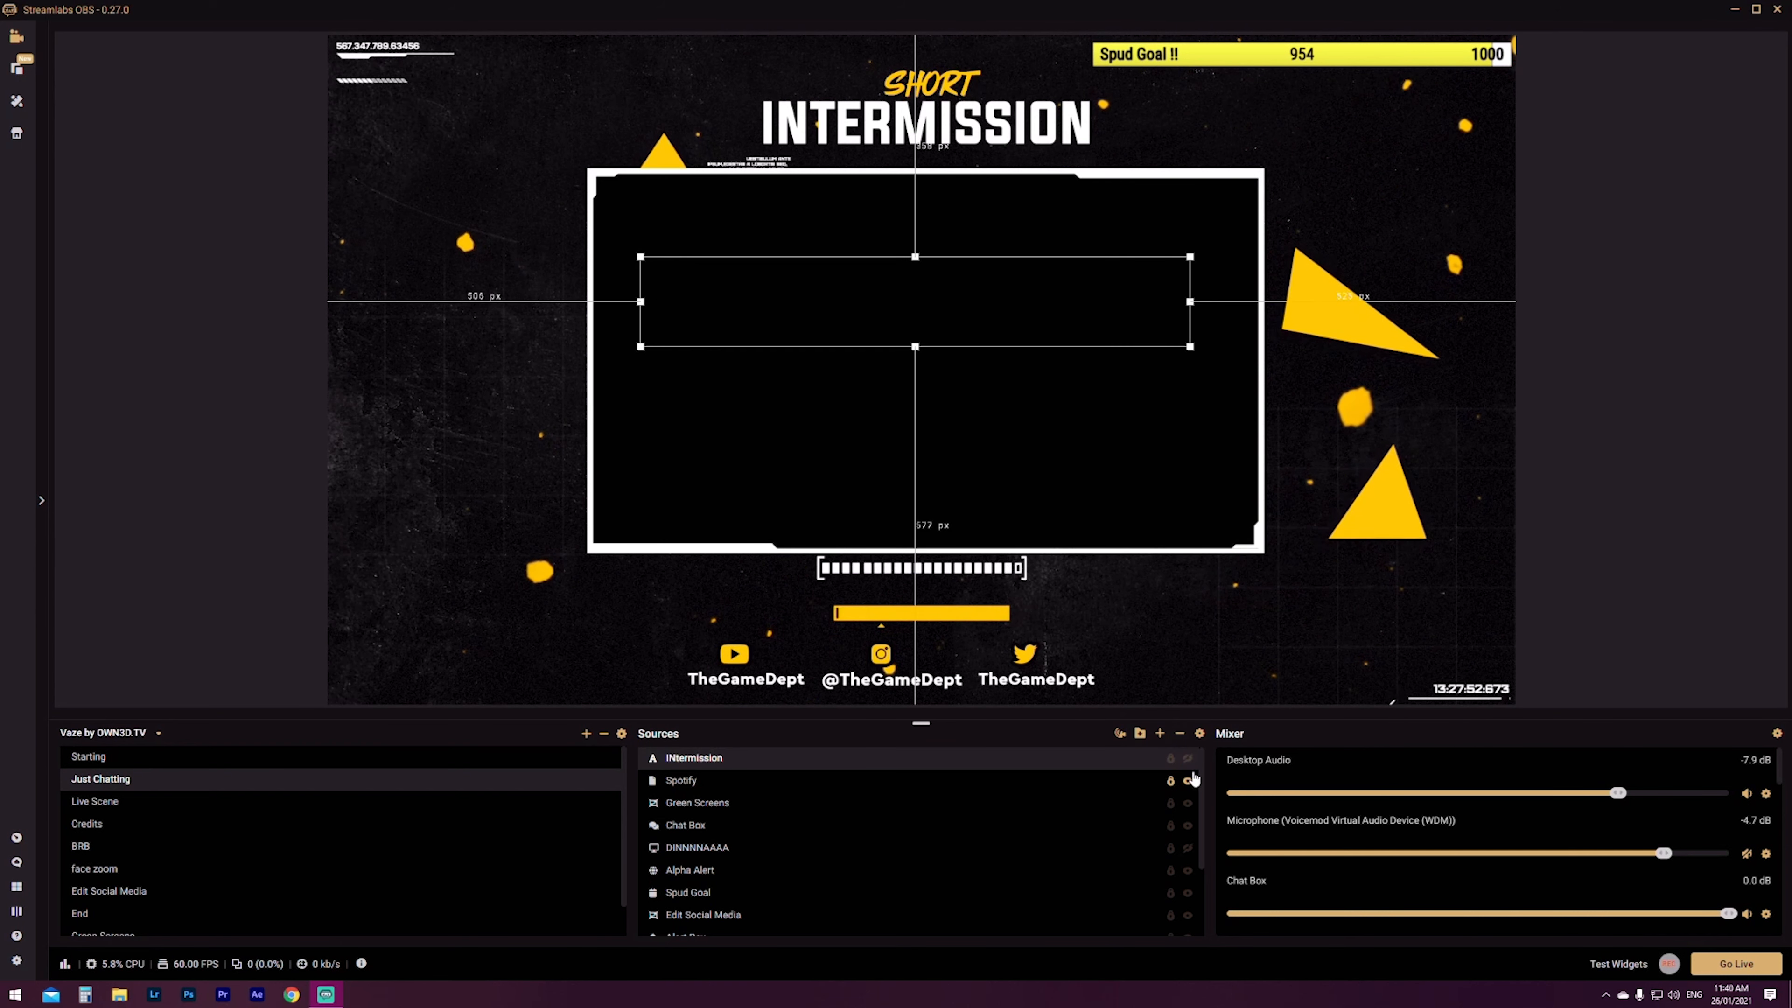